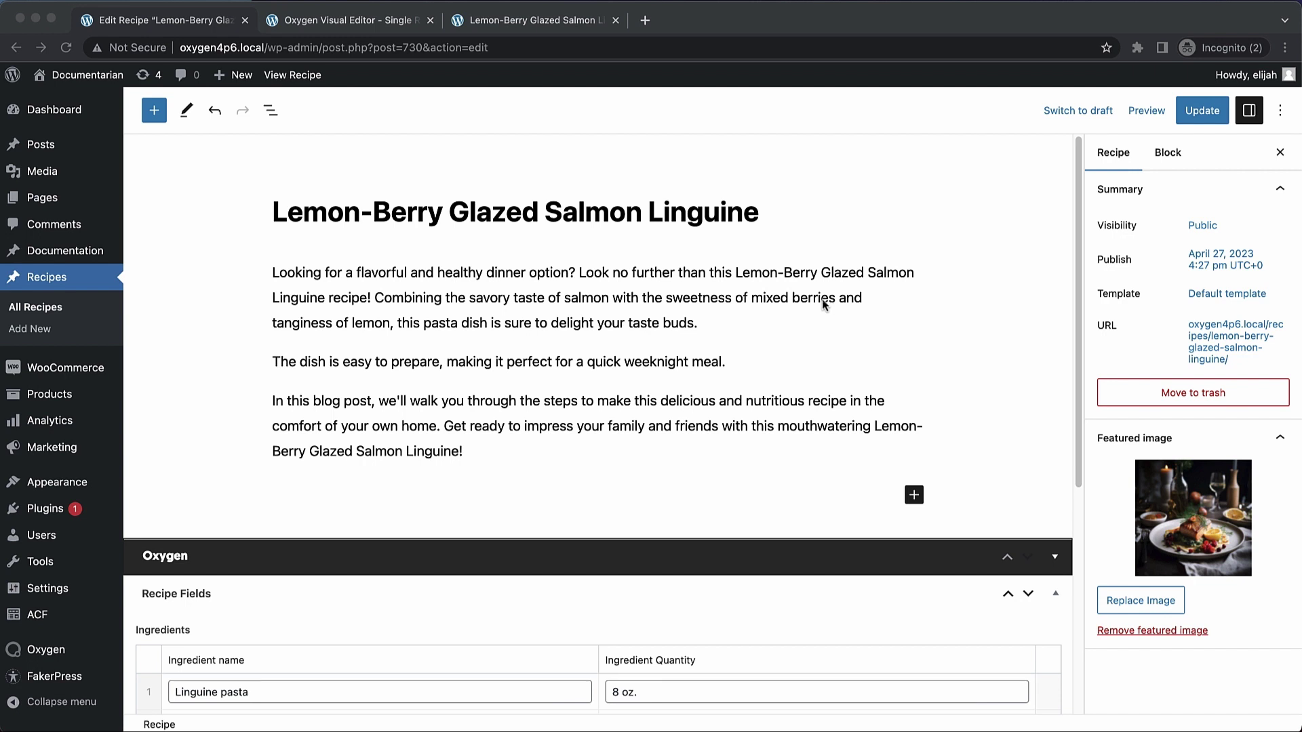
Step: Scroll to the recipe's Ingredients fields table, then switch to the Oxygen visual editor tab
scroll(823, 304, "down", 5)
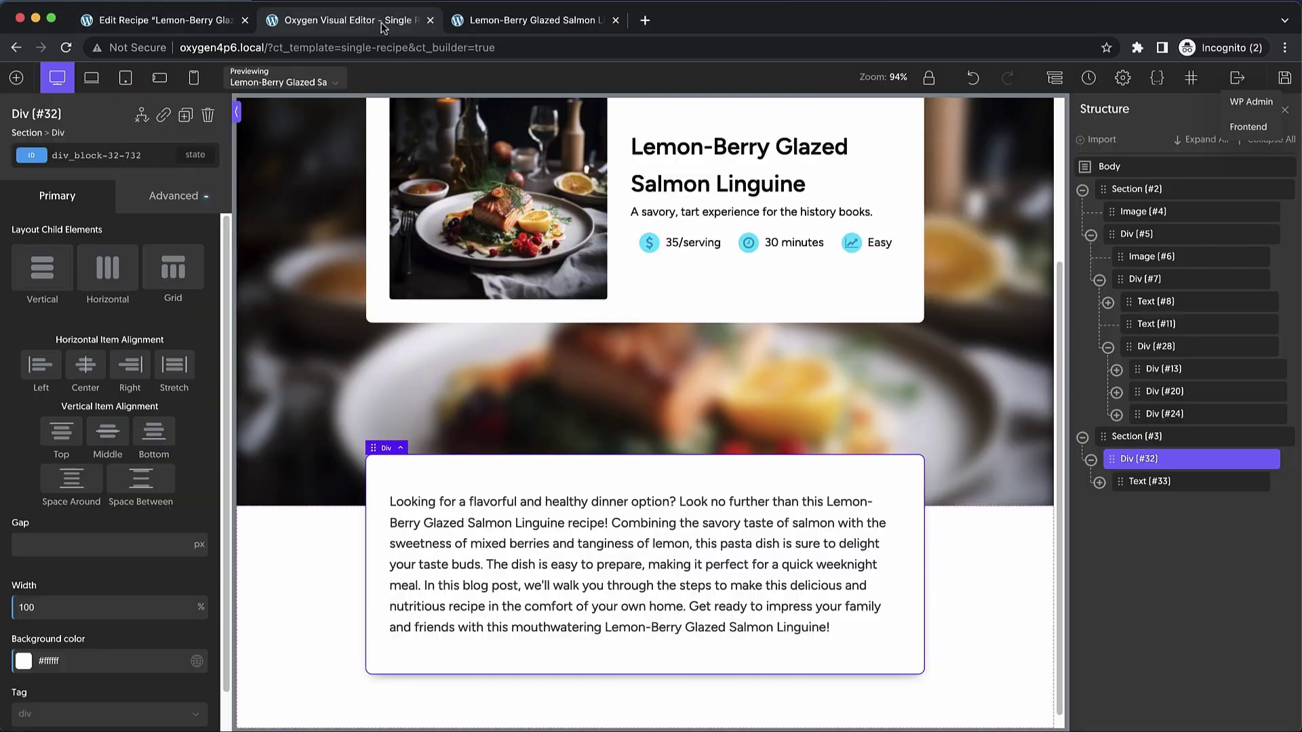
left_click(385, 28)
Step: Insert a Repeater element (#93) into recipe body Div #32, below the description paragraph
scroll(750, 271, "down", 1)
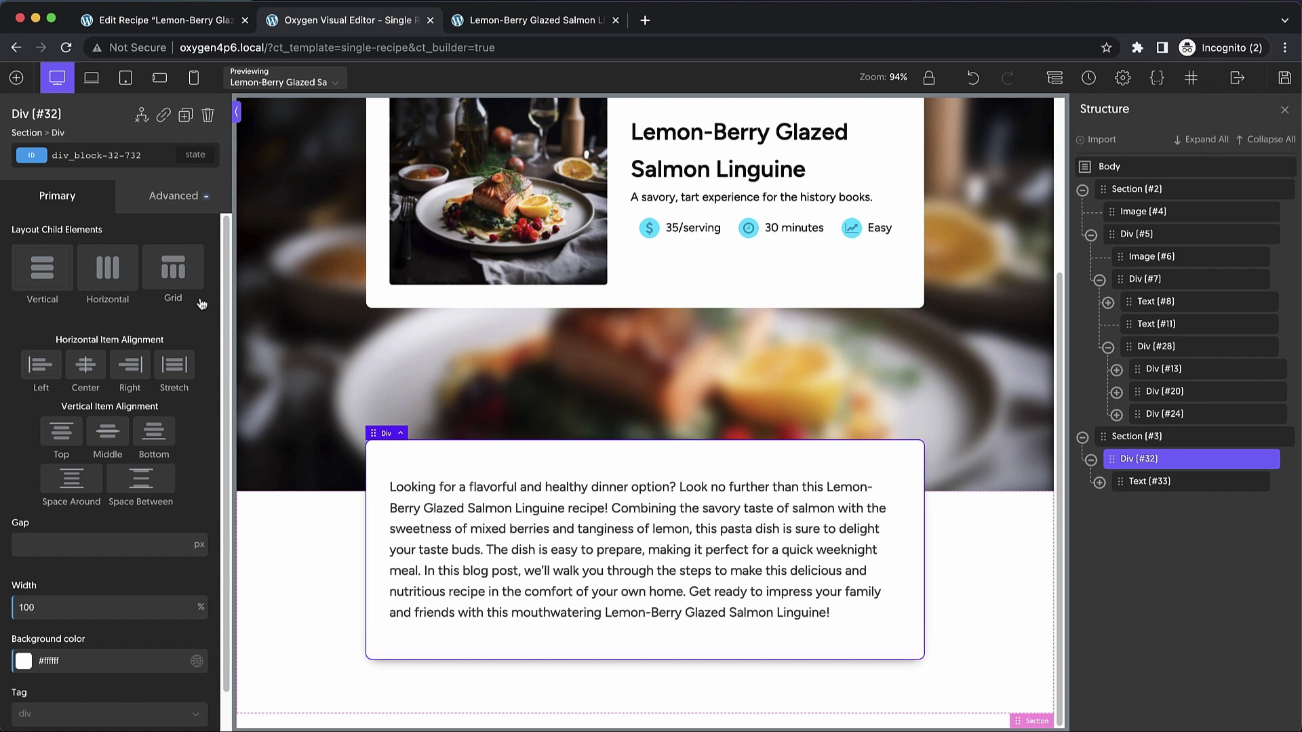
left_click(17, 78)
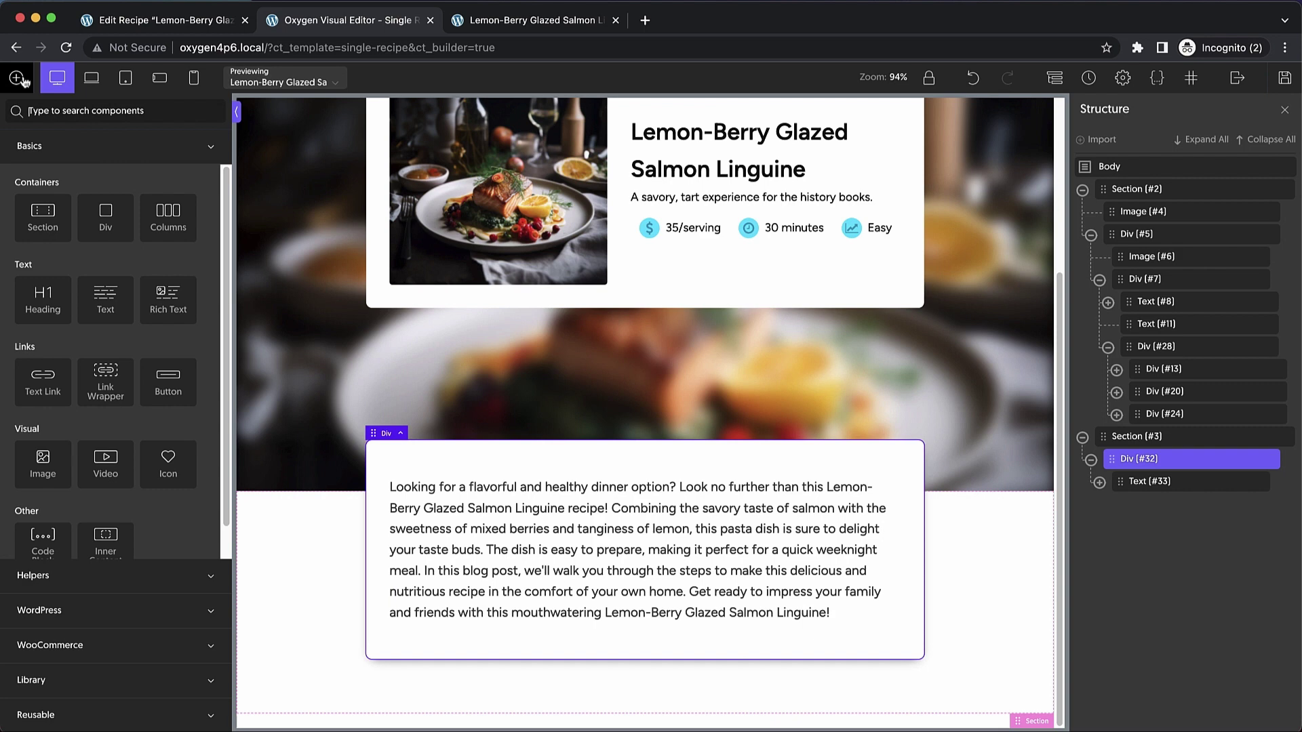
type("Repeater")
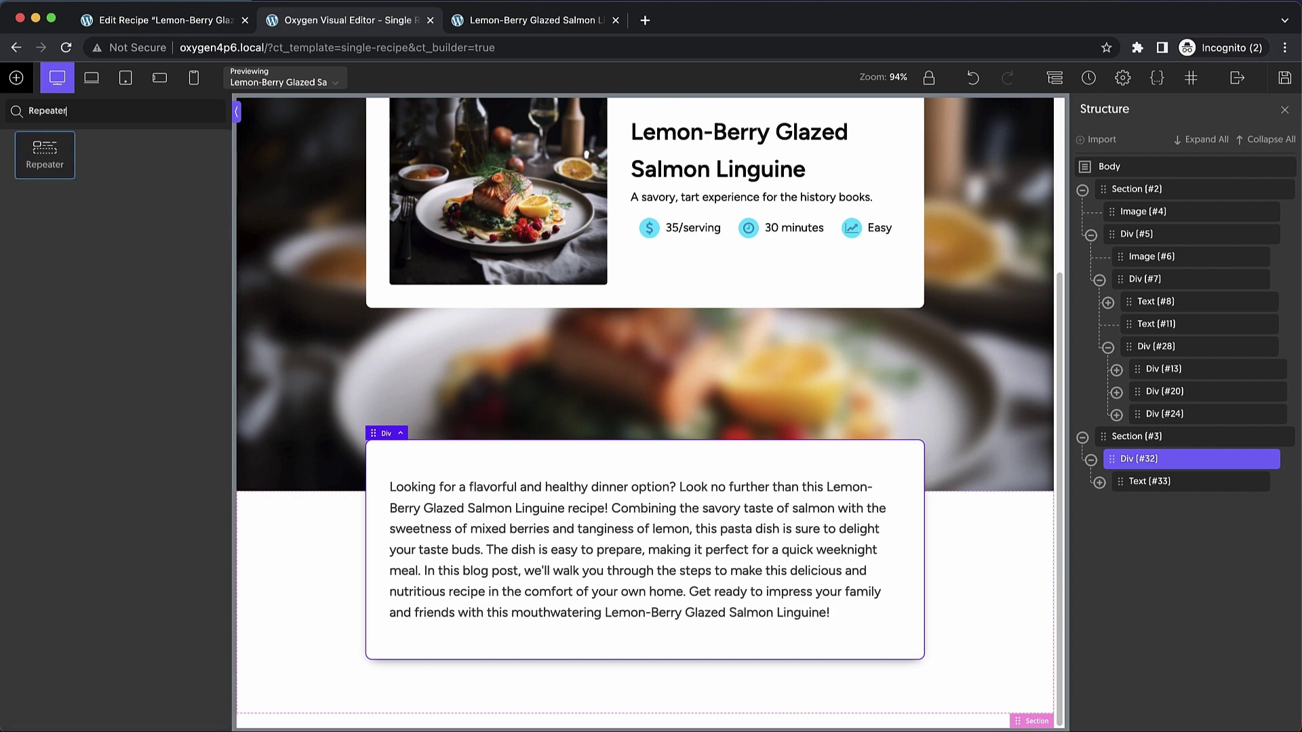
left_click(45, 156)
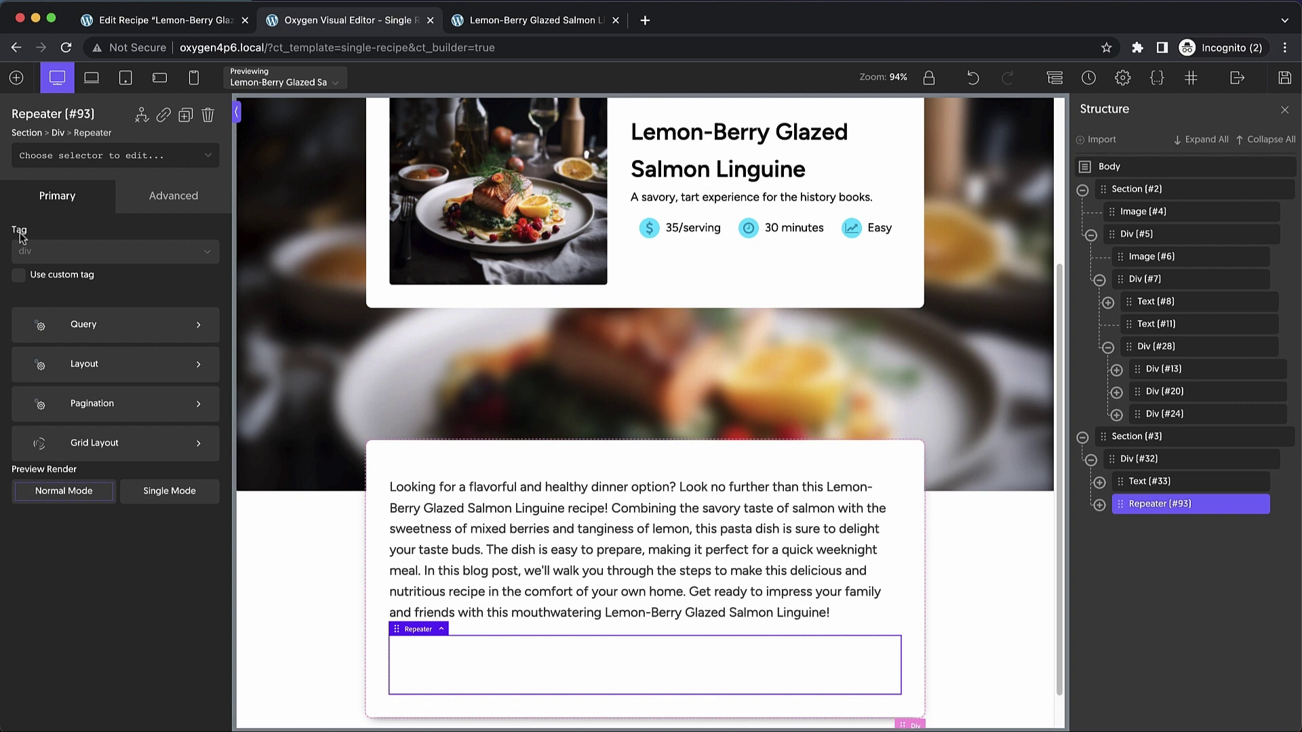
left_click(51, 250)
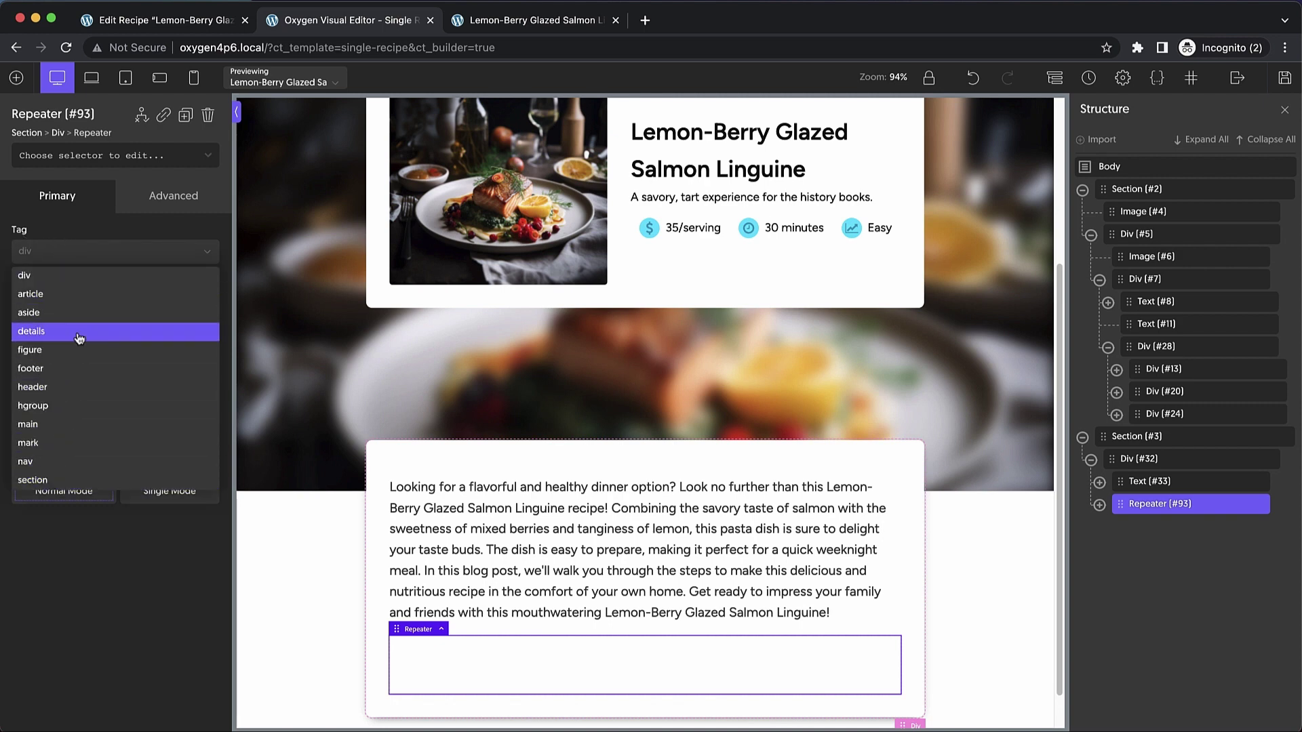
Step: Give the Repeater a custom ul tag and loop it over the ACF Ingredients field
left_click(90, 233)
left_click(18, 275)
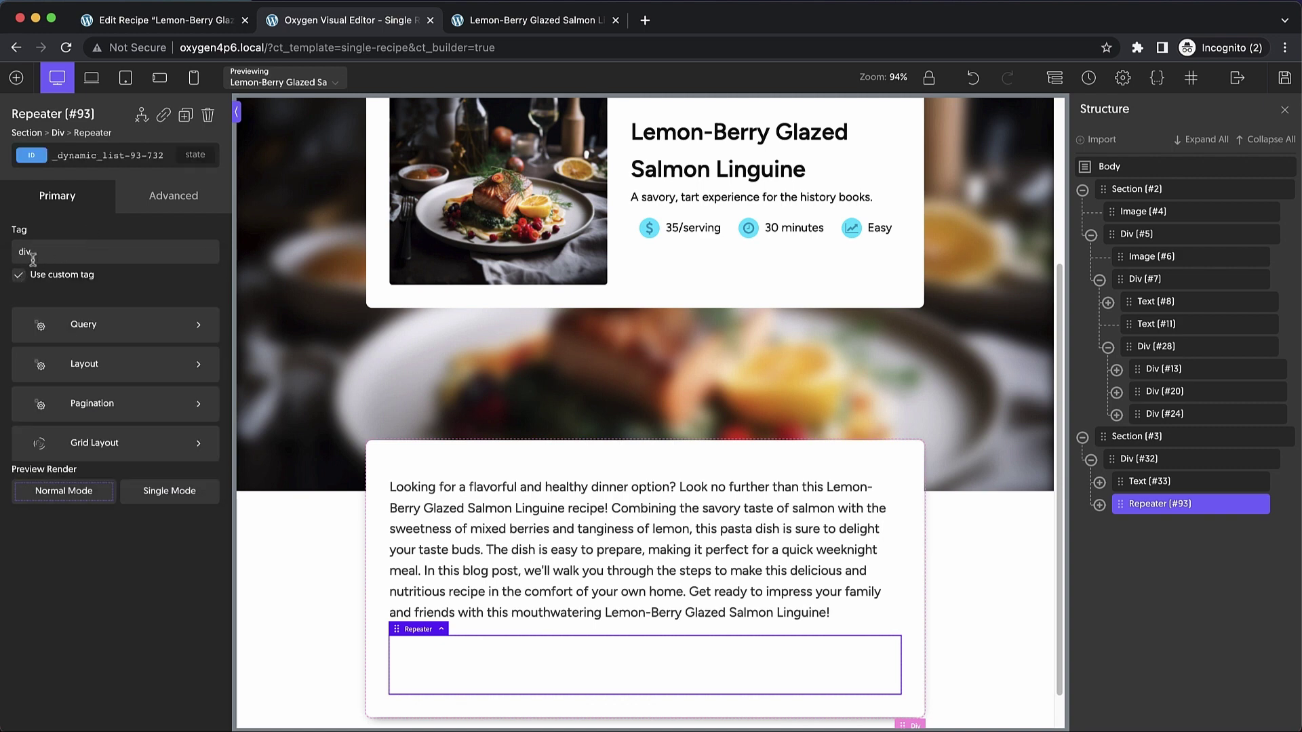
double_click(48, 251)
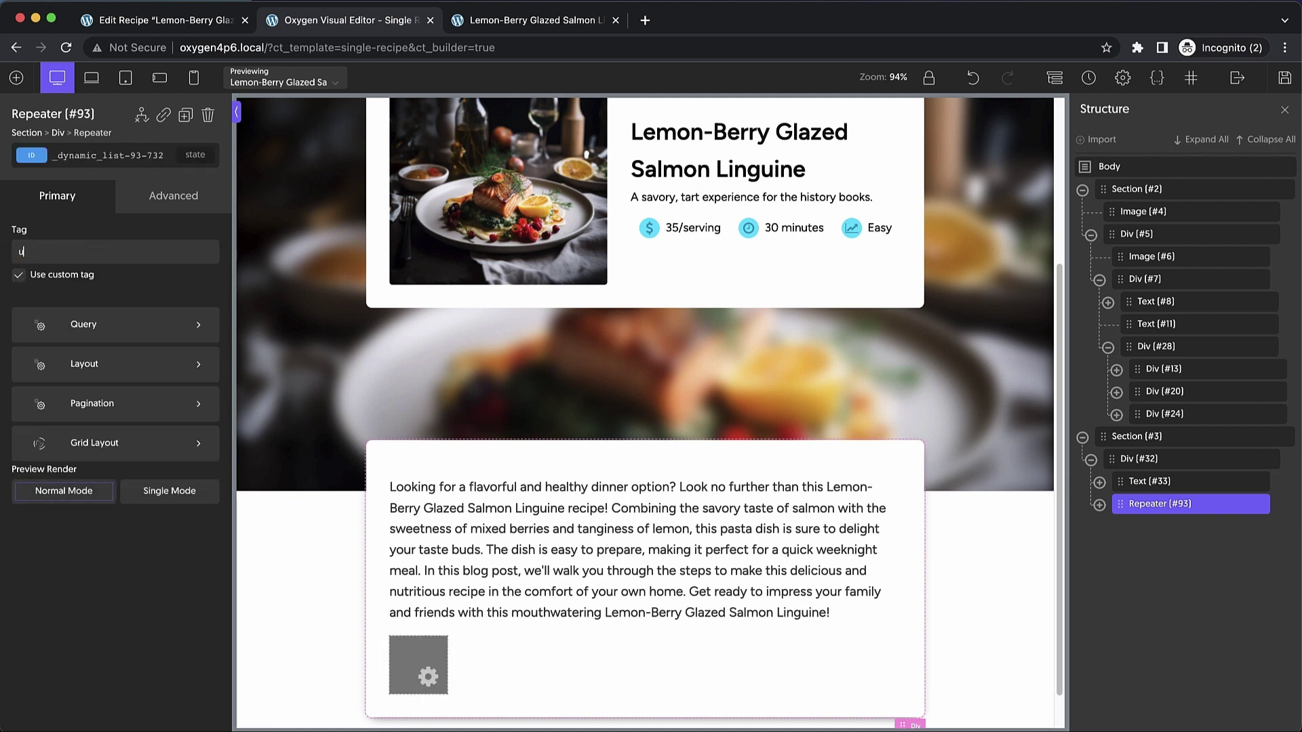
left_click(109, 327)
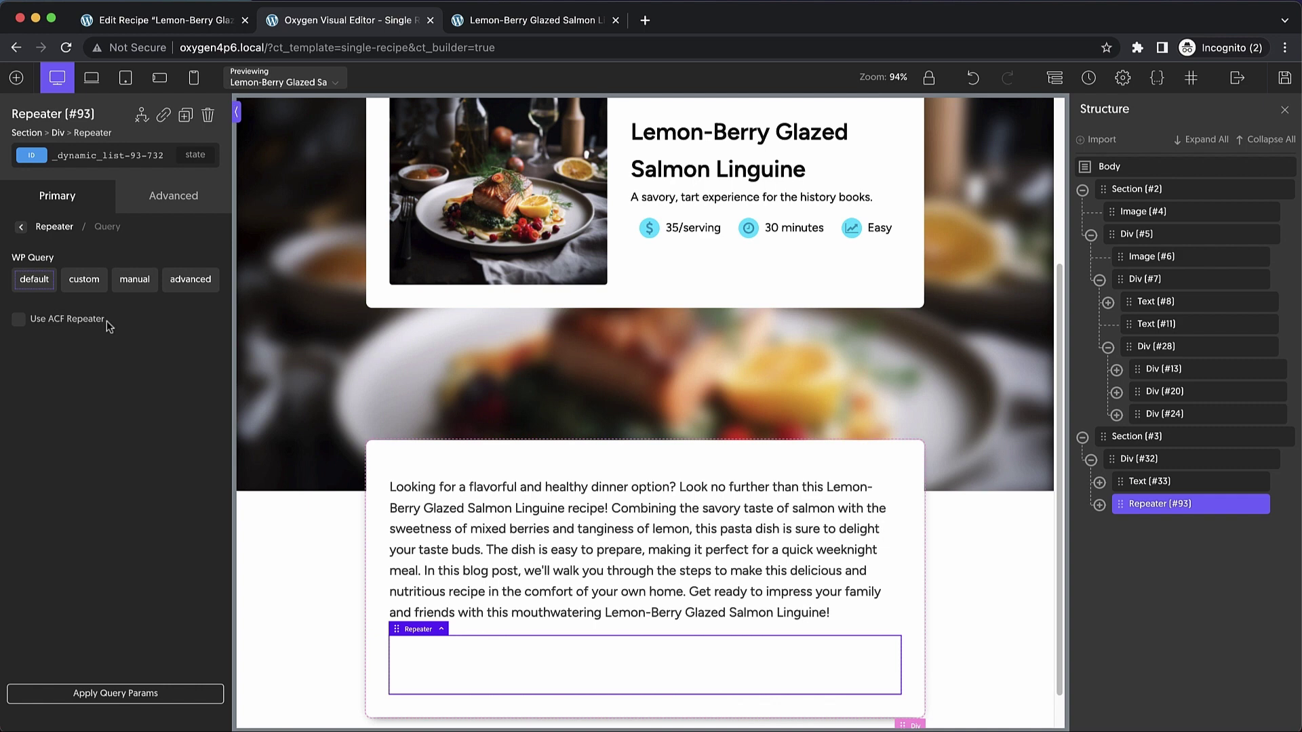
left_click(38, 324)
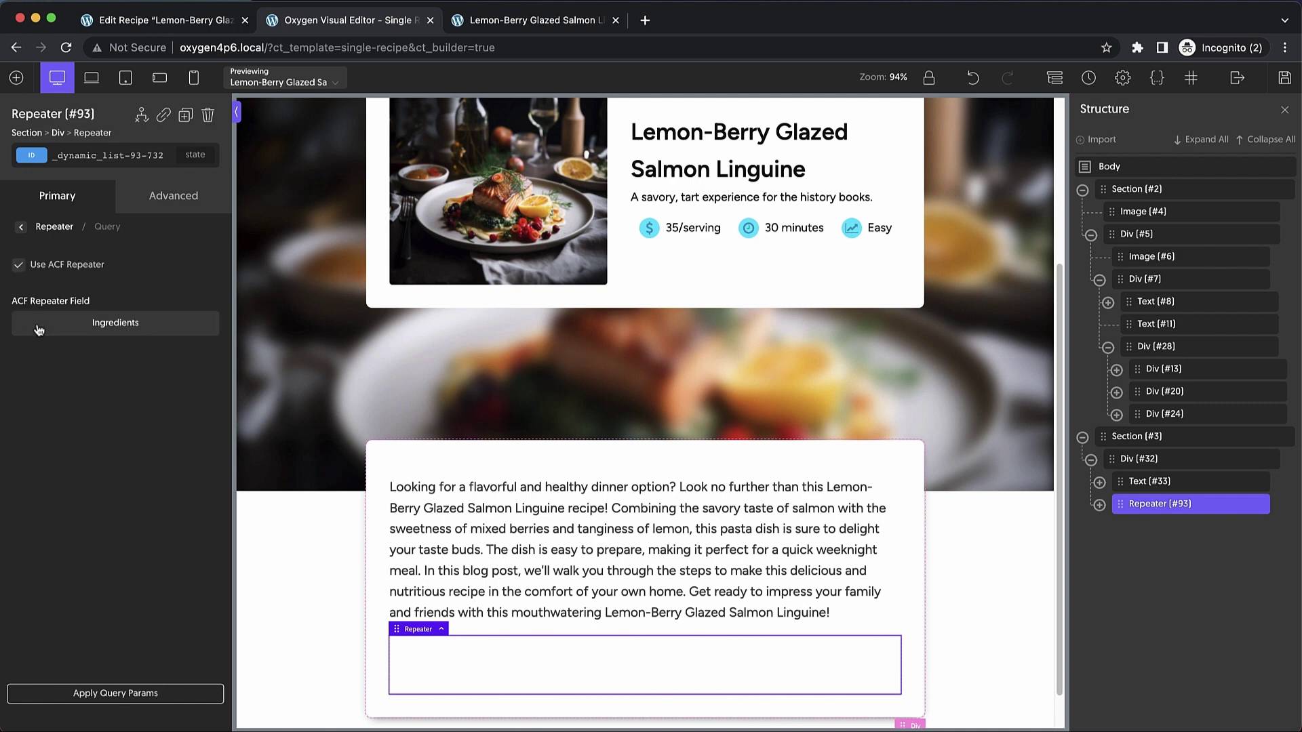
left_click(109, 332)
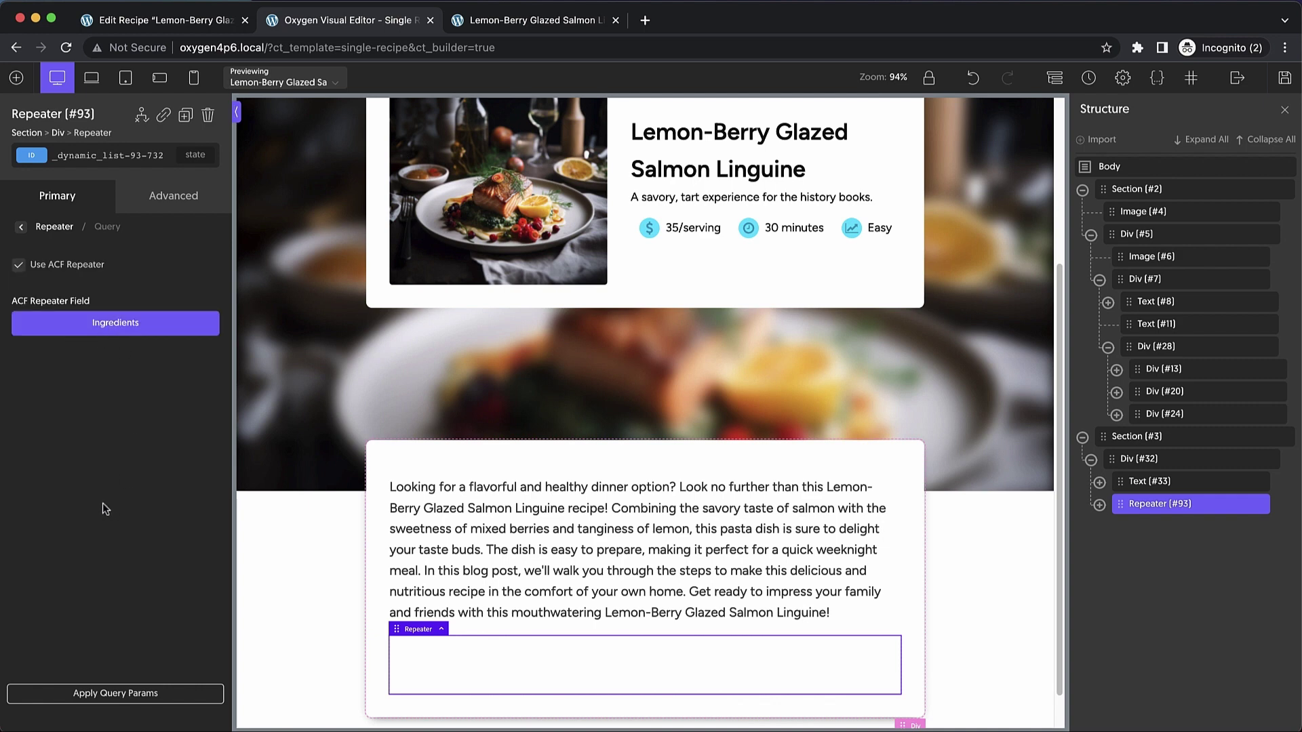
Step: Add a Text element inside the Repeater's inner Div as the bulleted list item
left_click(511, 660)
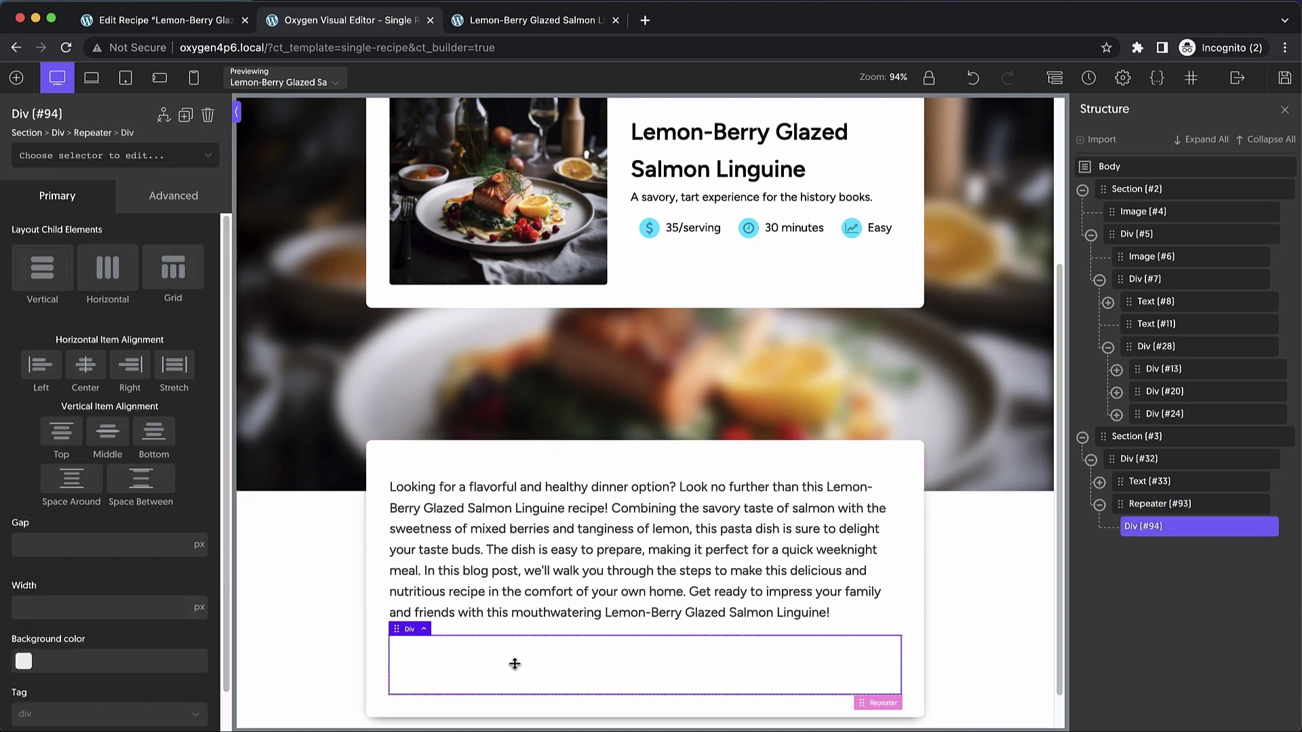
scroll(139, 396, "down", 1)
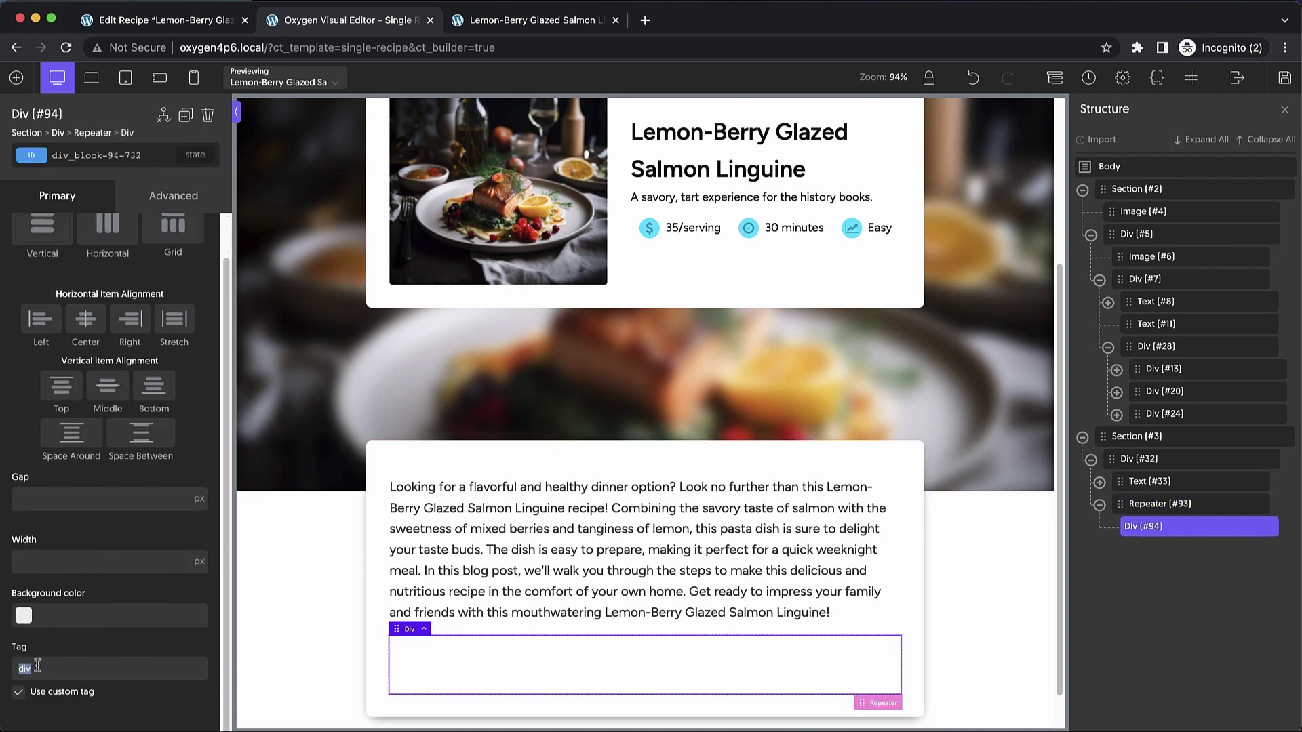
left_click(16, 78)
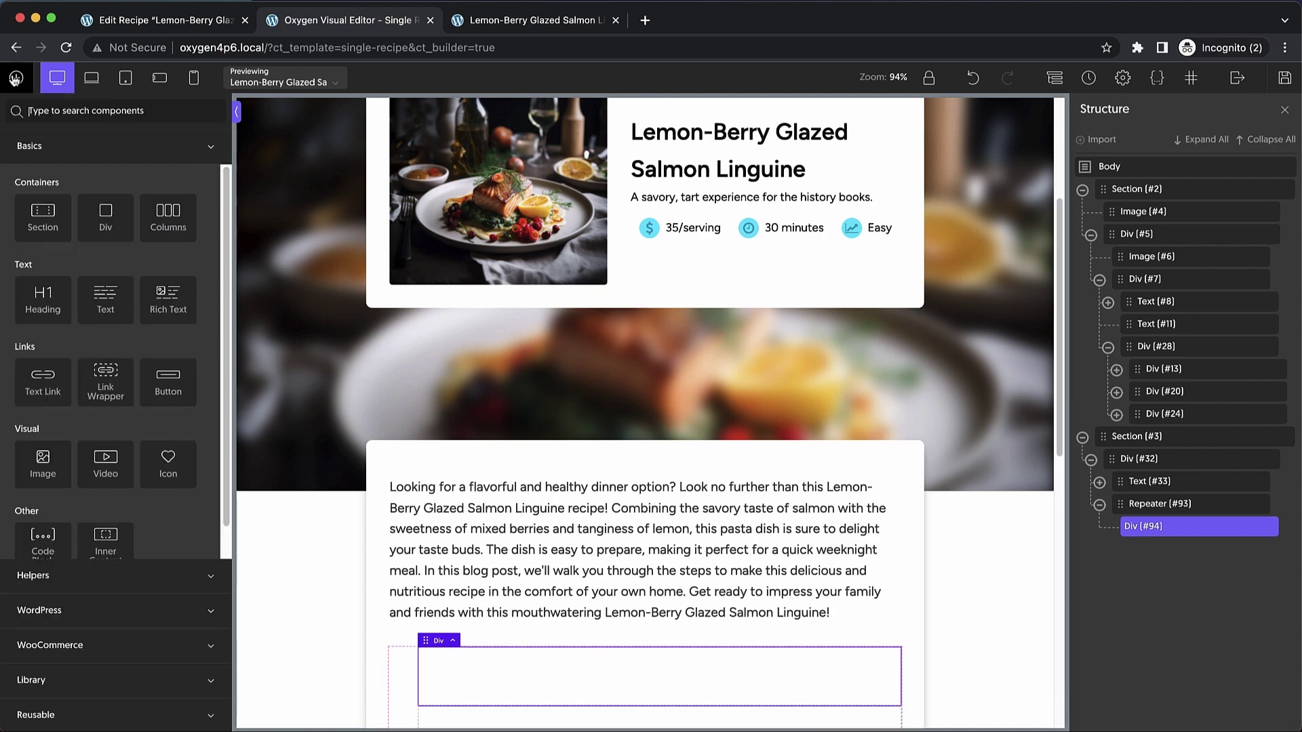
left_click(106, 298)
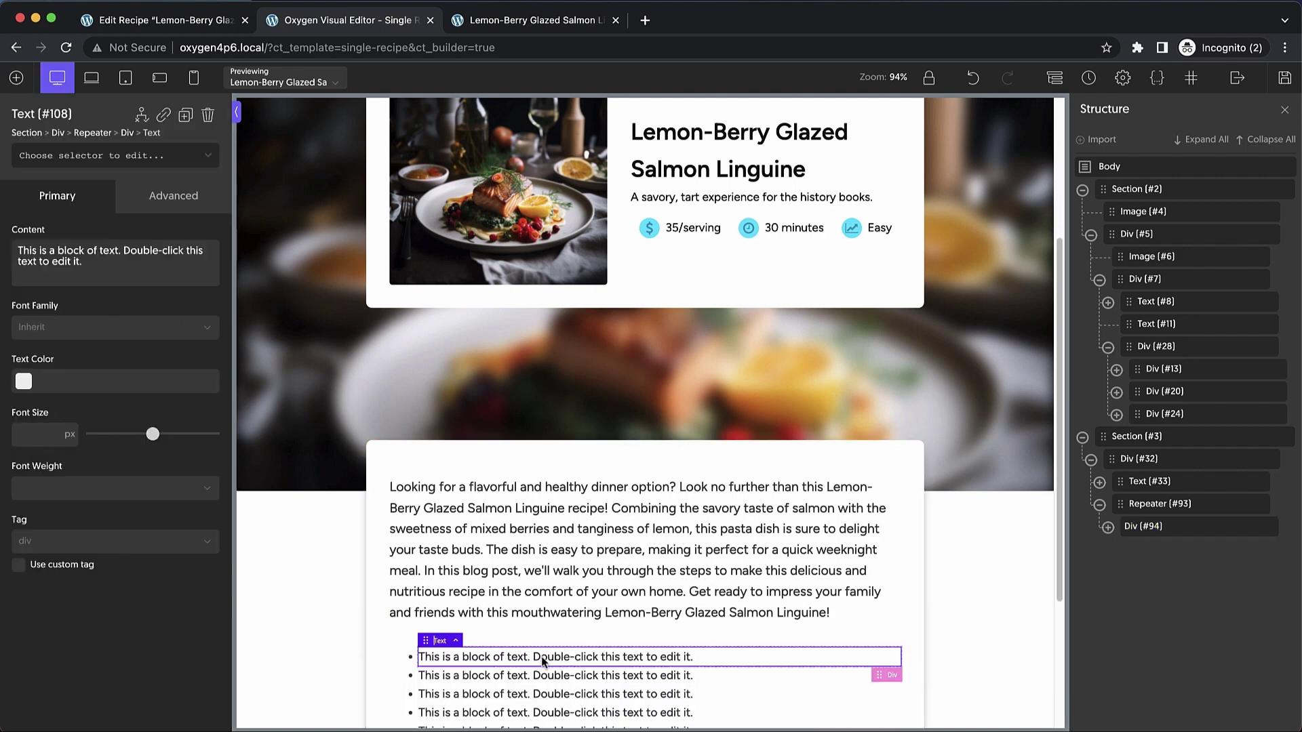
double_click(548, 658)
Step: Insert the ACF Ingredient Quantity repeater sub-field into the list item text
left_click(807, 71)
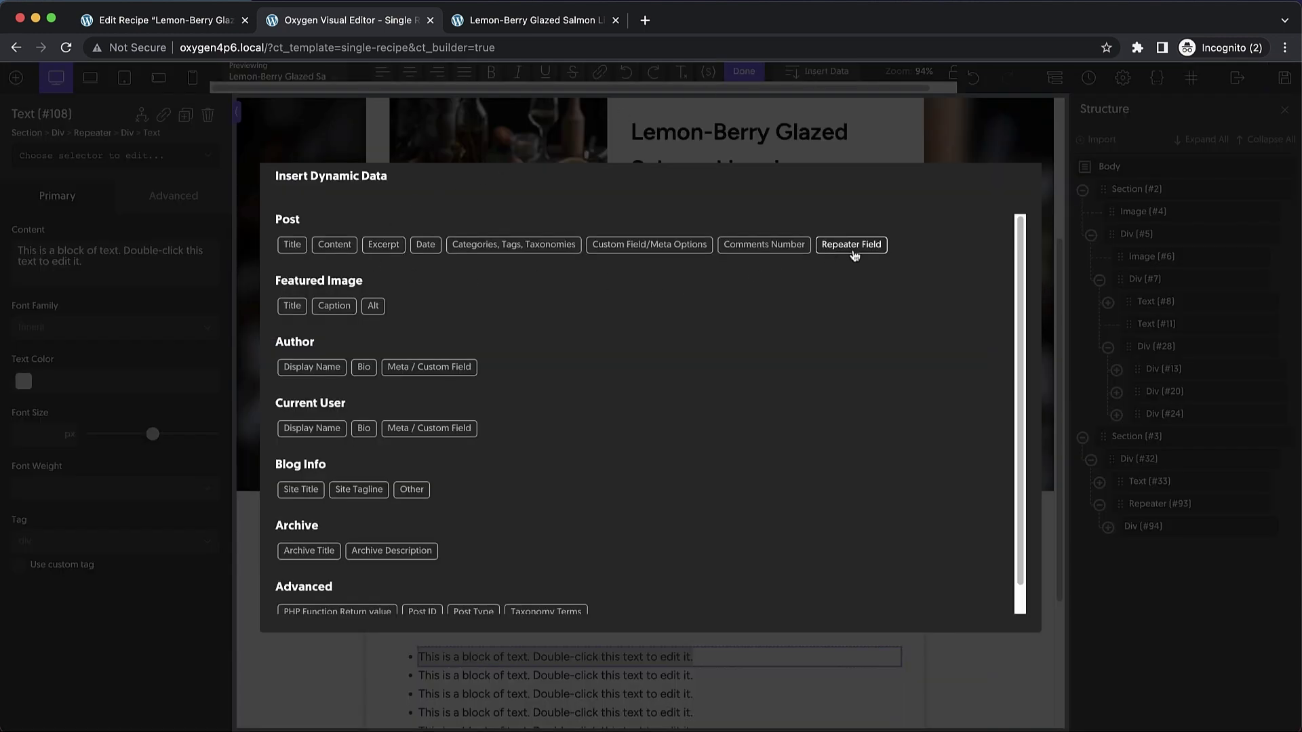
left_click(851, 245)
left_click(542, 252)
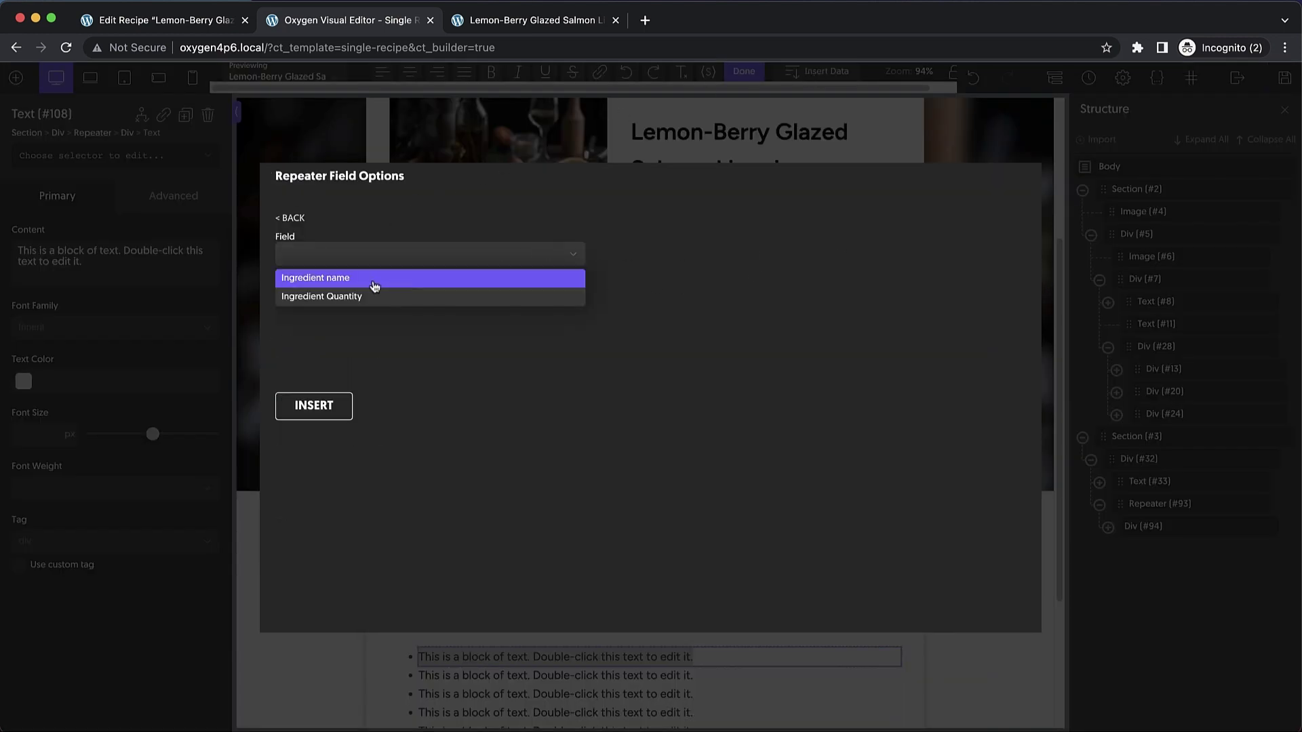
left_click(365, 296)
left_click(312, 407)
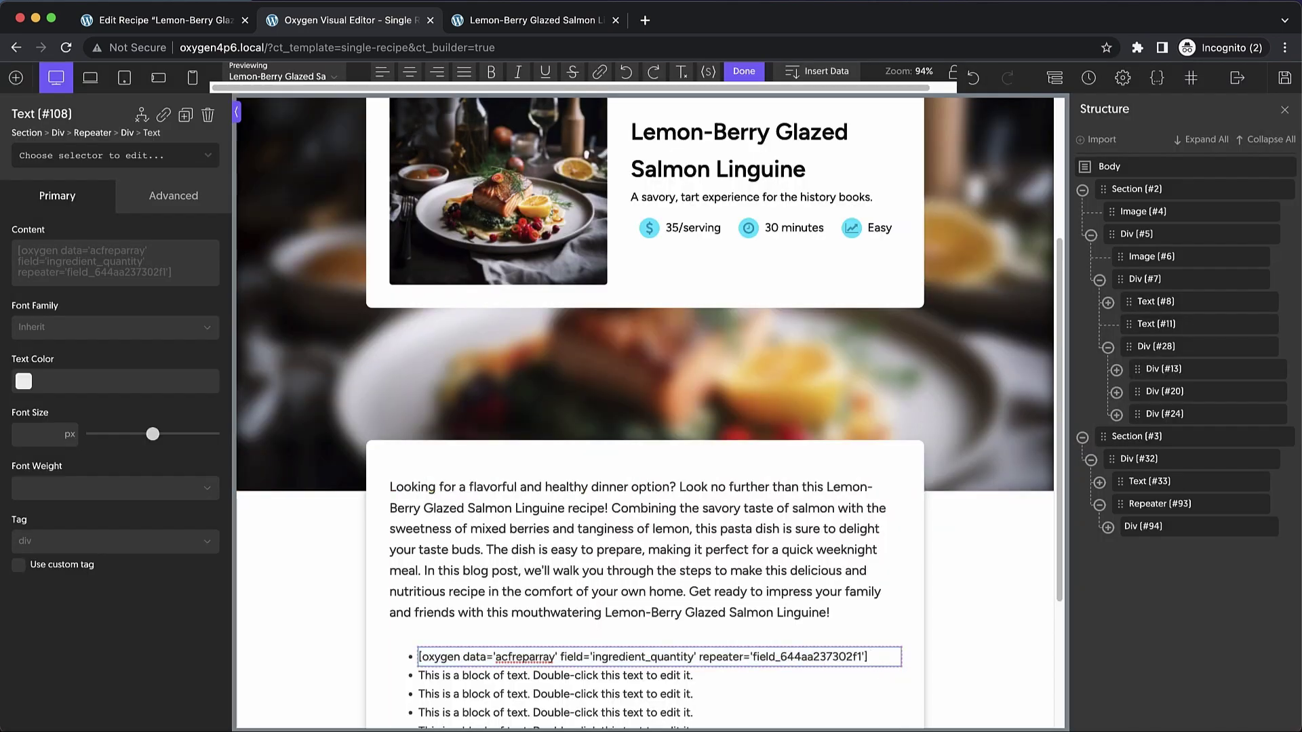
Step: Append the Ingredient name sub-field so items render like '8 oz. Linguine pasta'
left_click(828, 72)
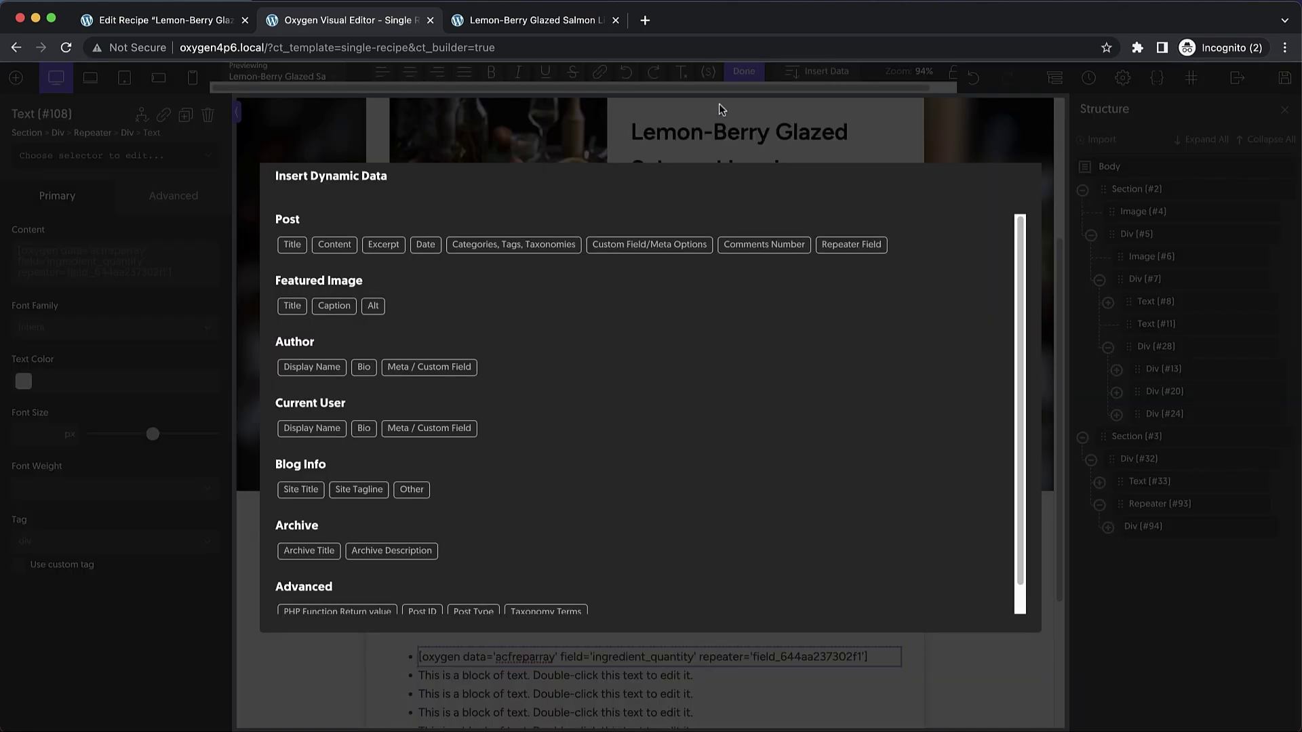
left_click(876, 253)
left_click(558, 259)
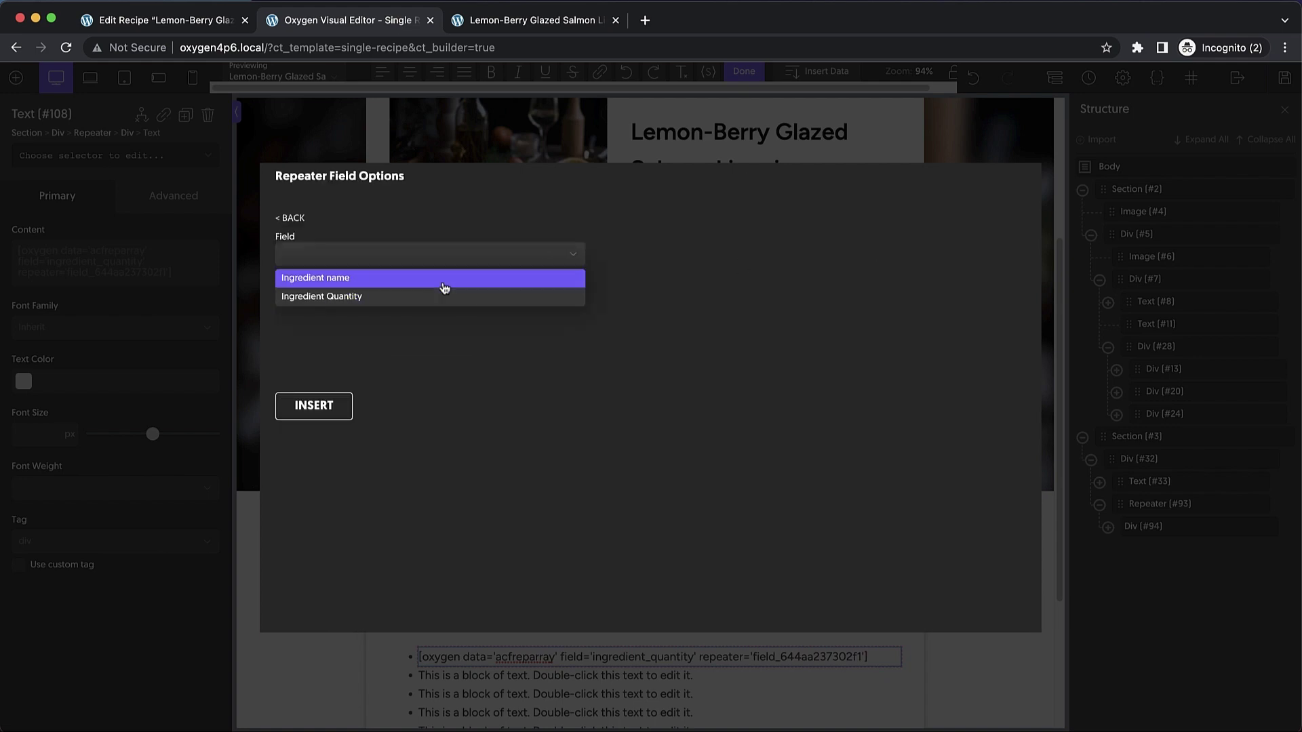
left_click(440, 278)
left_click(307, 414)
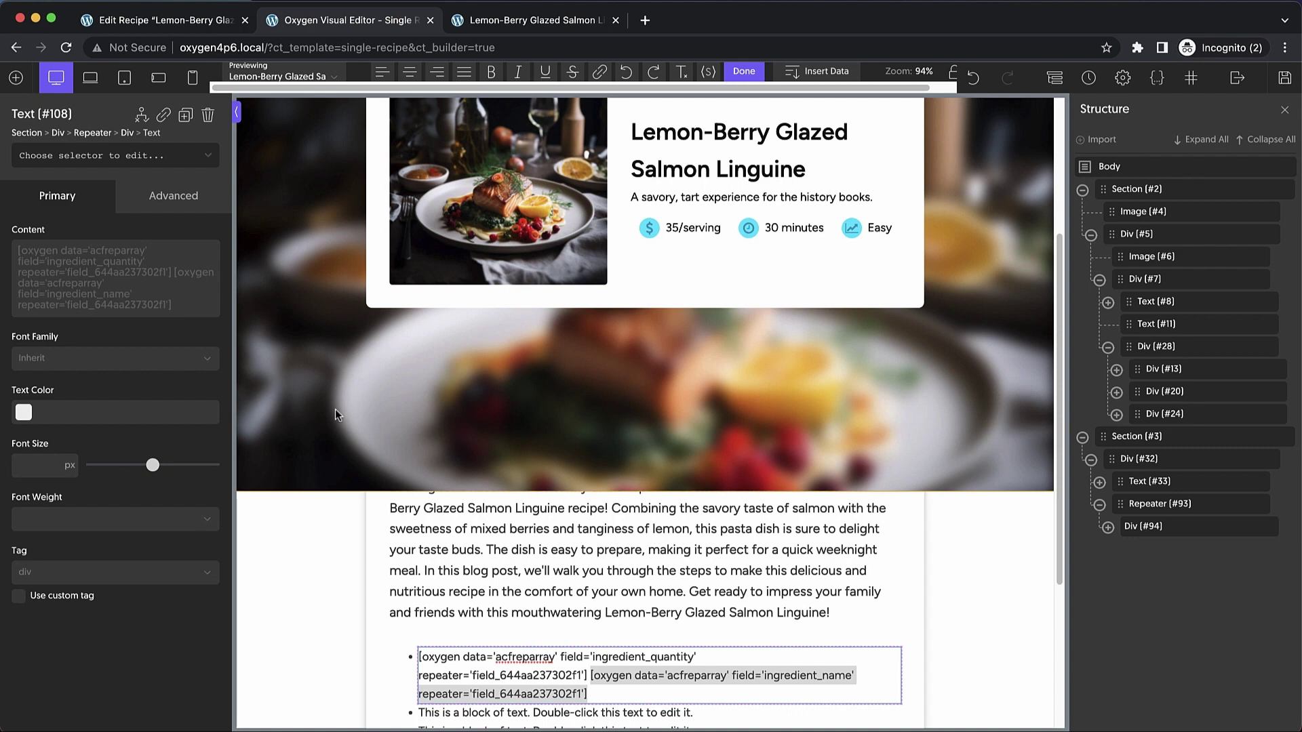
left_click(1136, 436)
Step: Save the template and reload the live recipe page to see the ingredients
left_click(1285, 80)
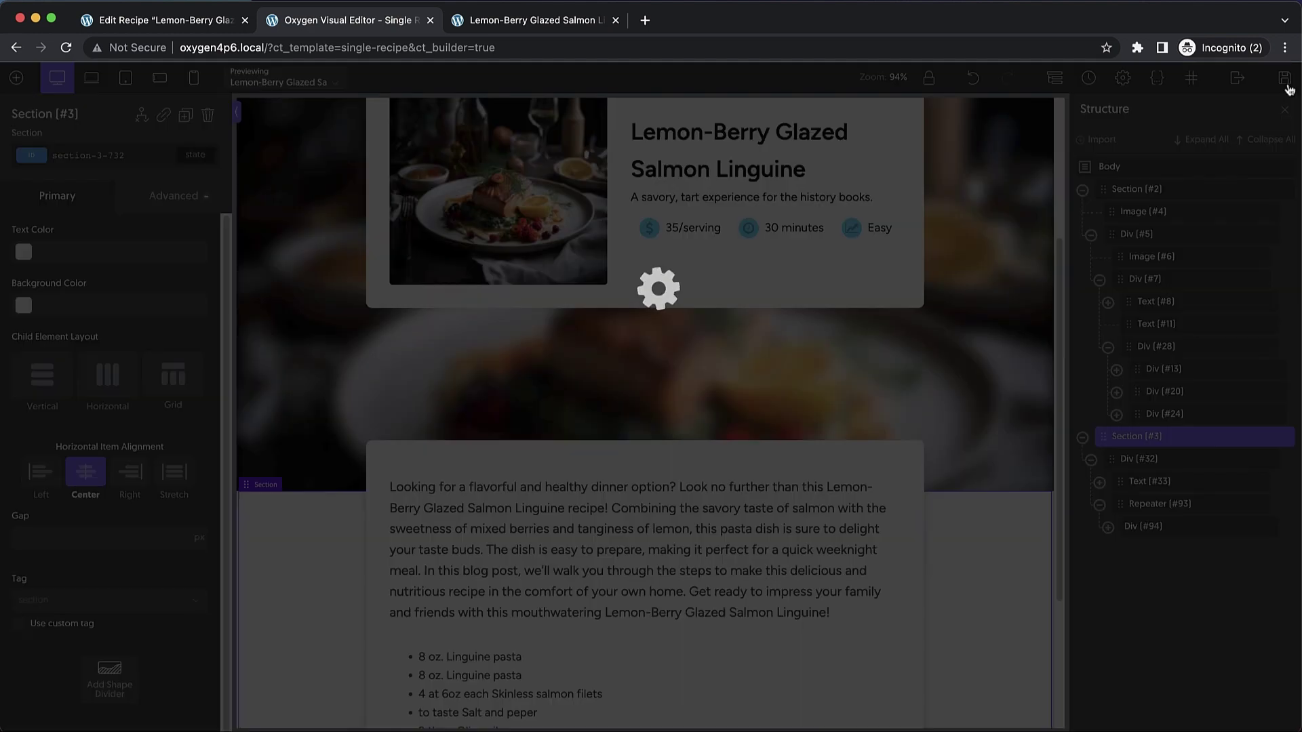
left_click(535, 19)
key("super+r")
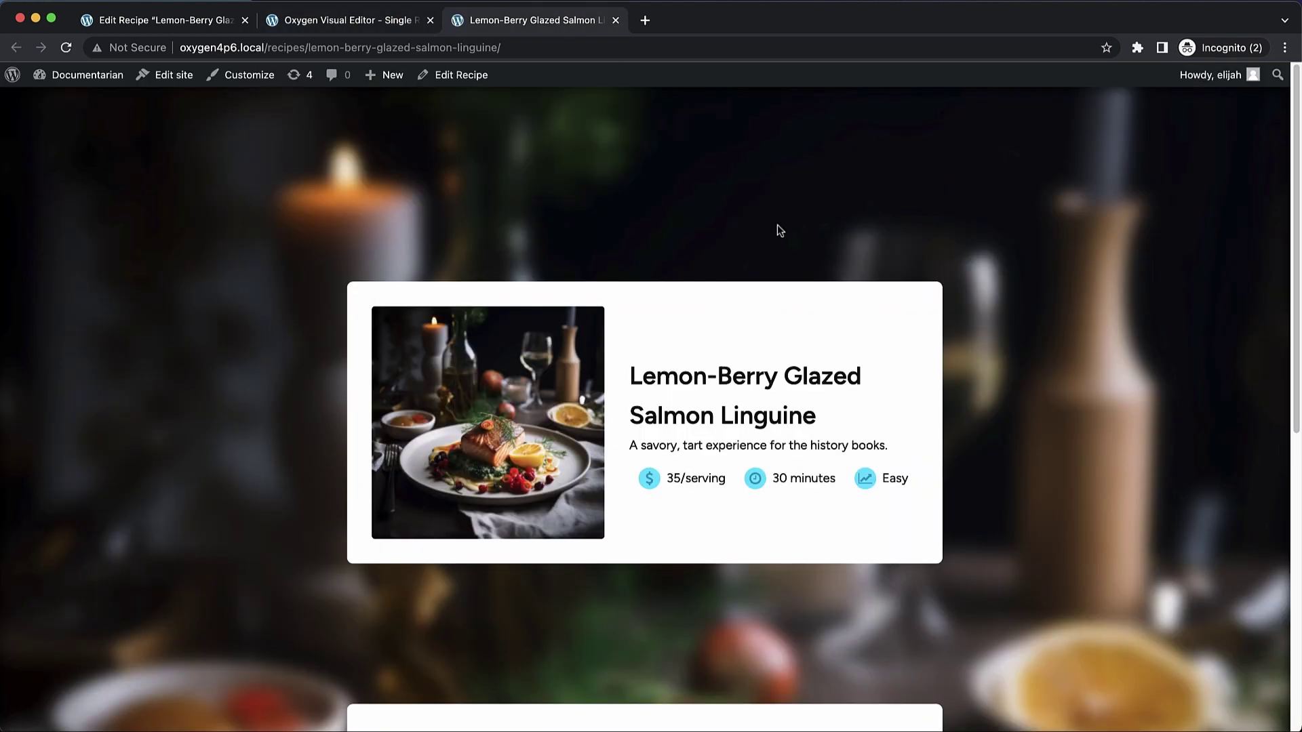
scroll(777, 225, "down", 8)
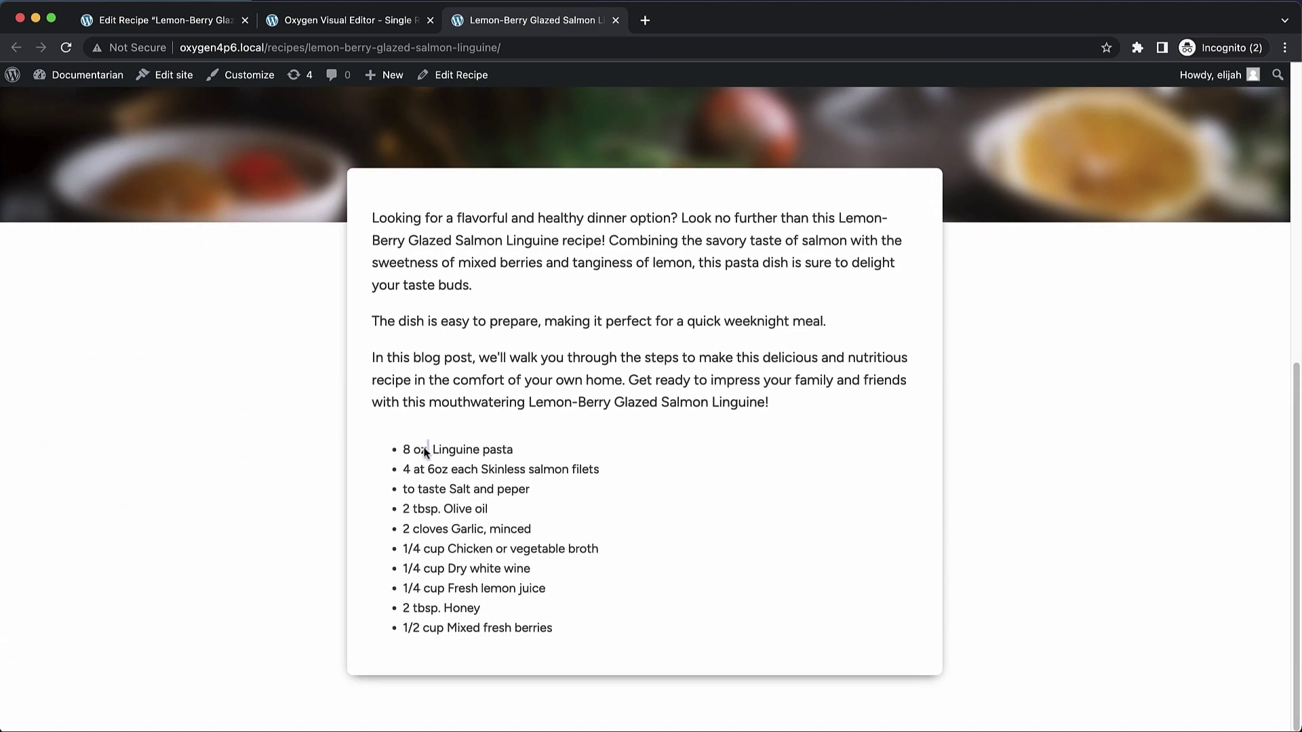
Step: Inspect the 8 oz. ingredient to confirm its ul/li markup, then return to Oxygen
right_click(427, 447)
left_click(465, 577)
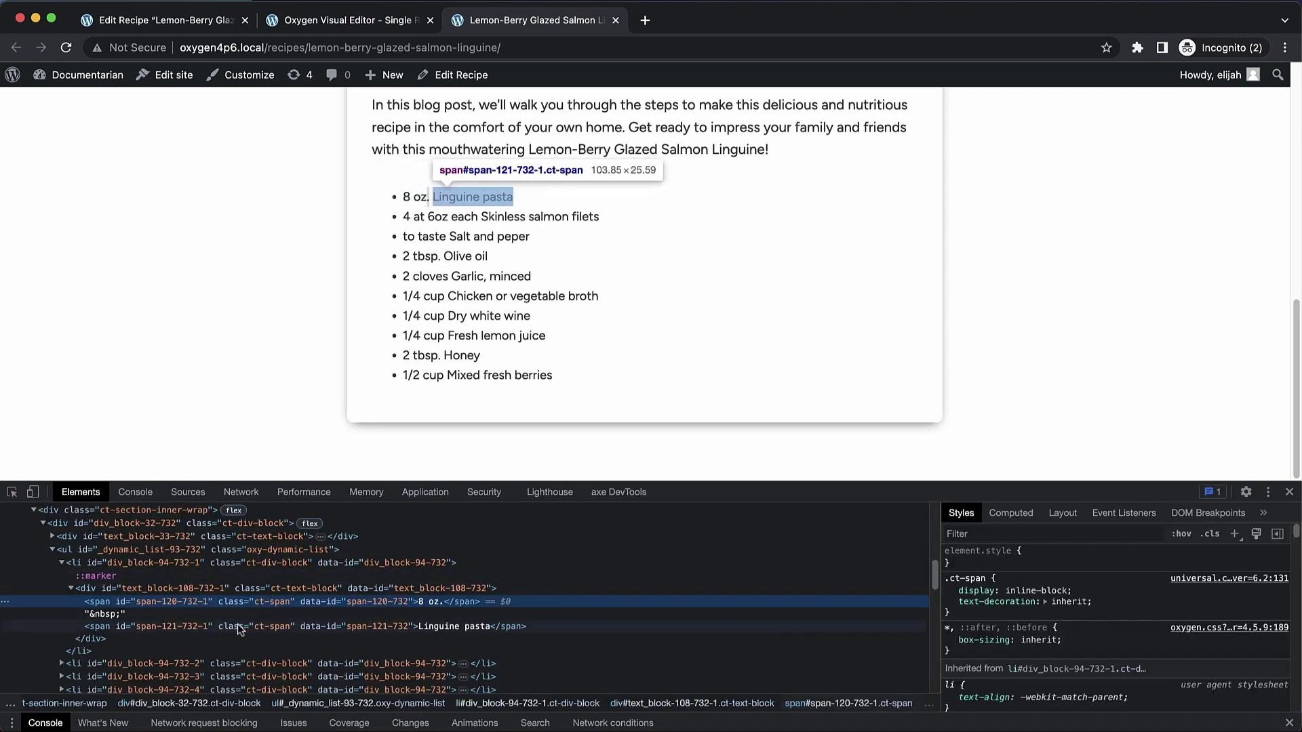
left_click(189, 553)
left_click(62, 563)
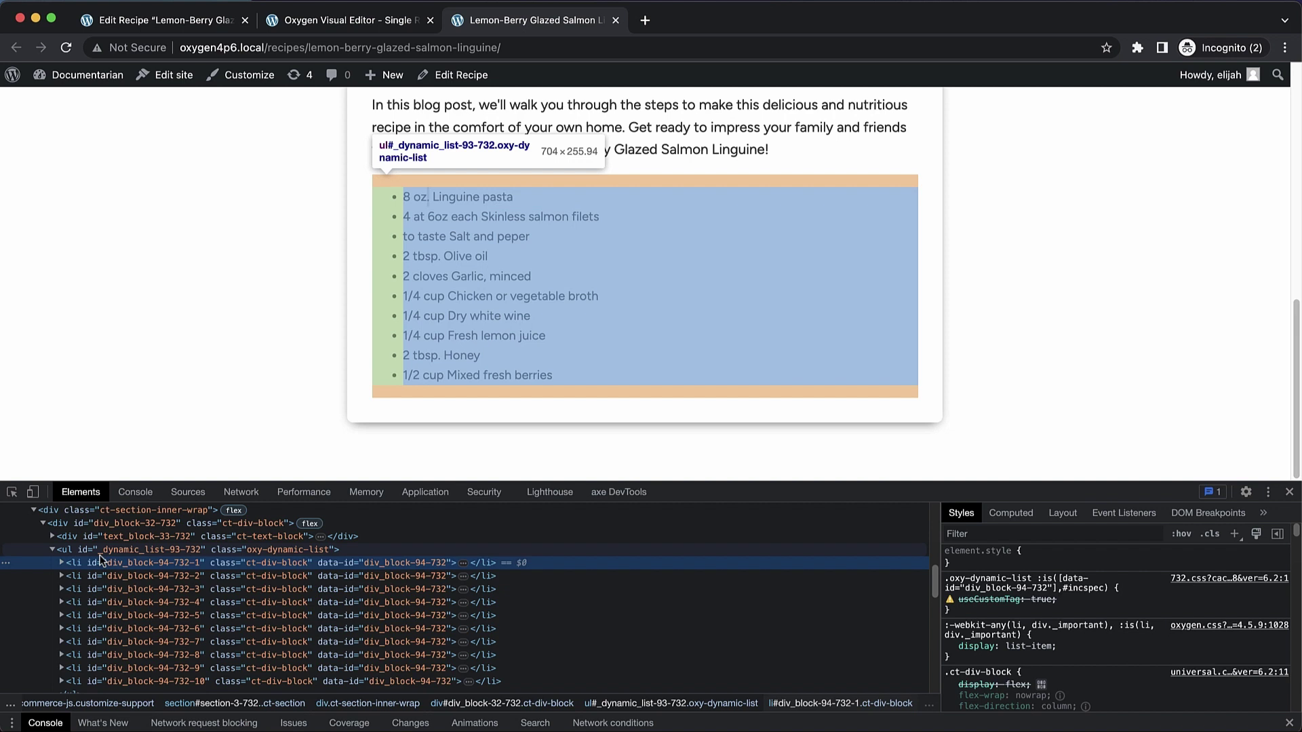
left_click(1290, 492)
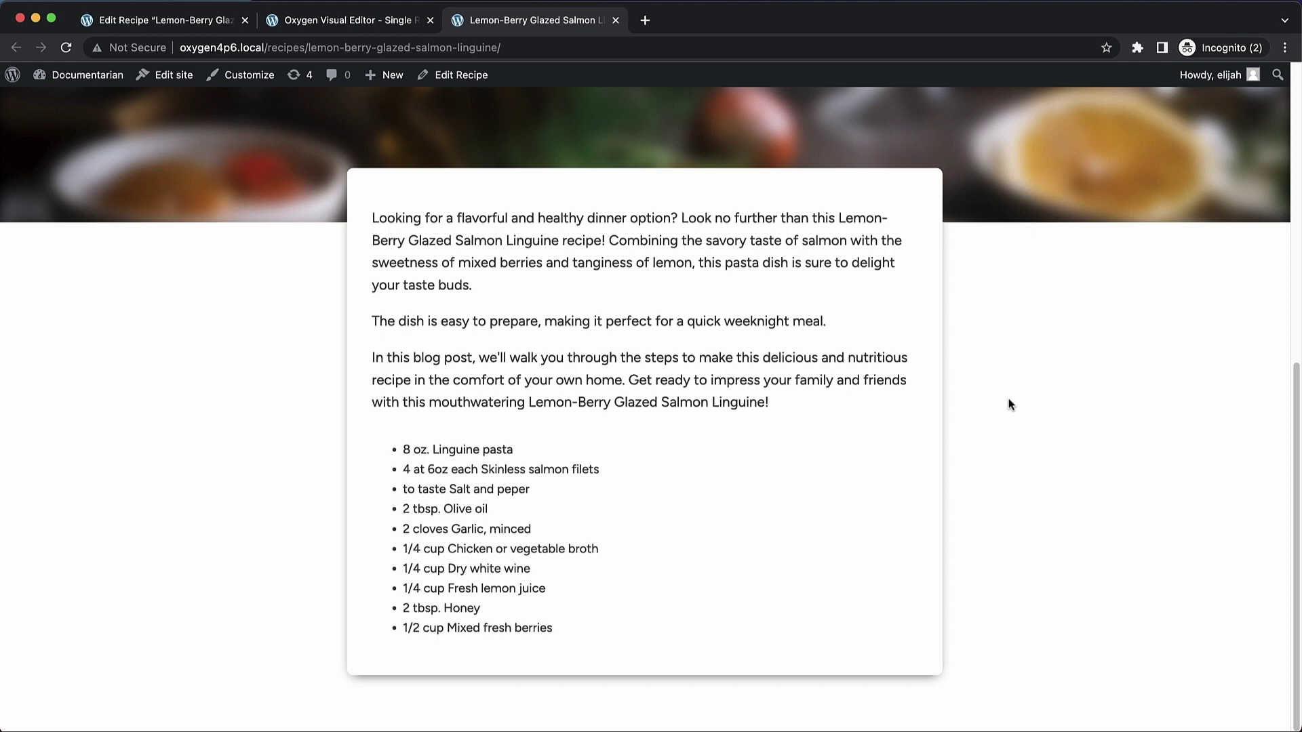
left_click(368, 21)
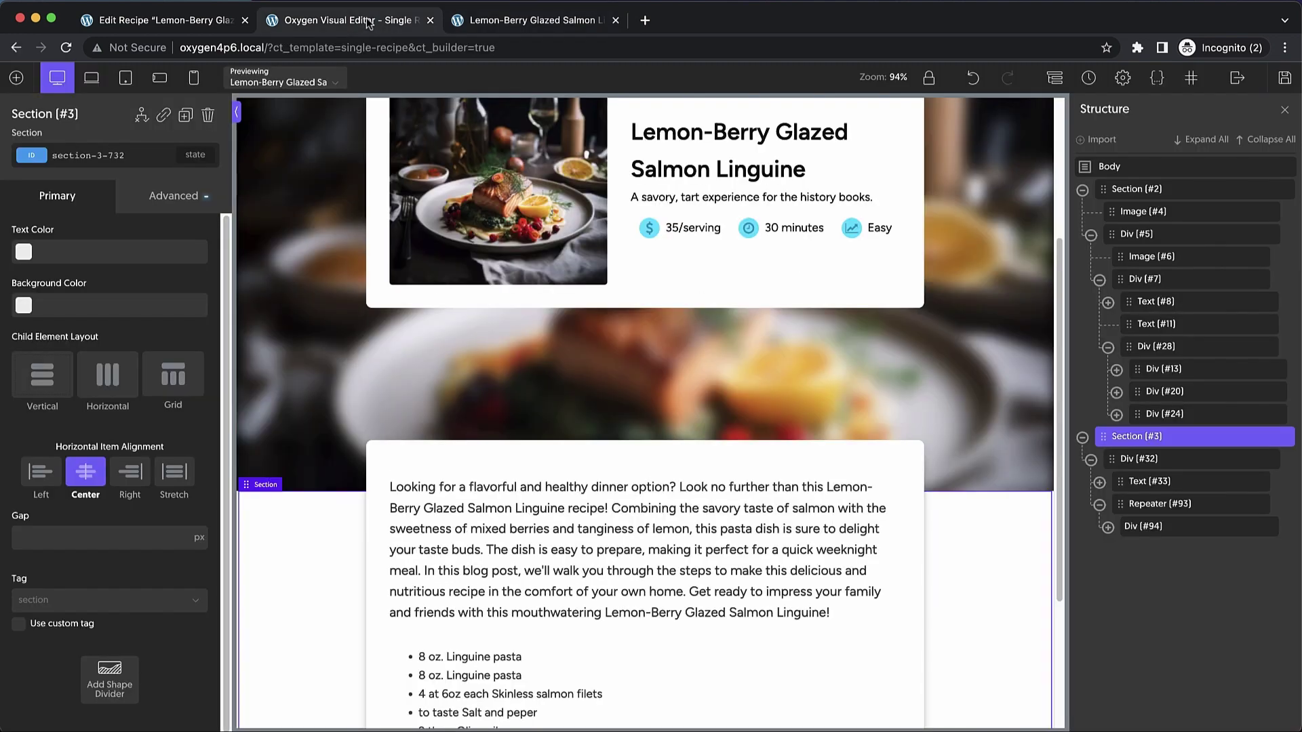
Step: Add a Gallery element (#143) to Section #3 and set its layout to masonry
left_click(16, 77)
type("g")
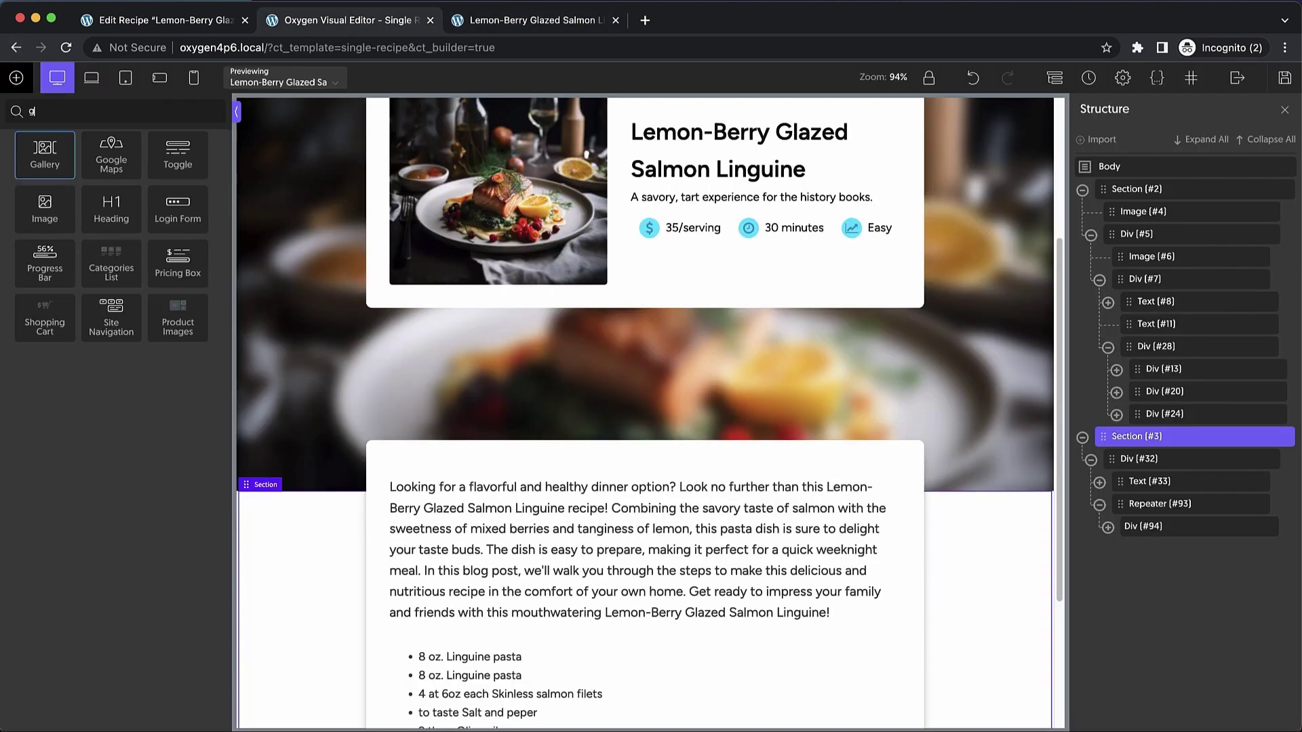
type("allery")
left_click(46, 155)
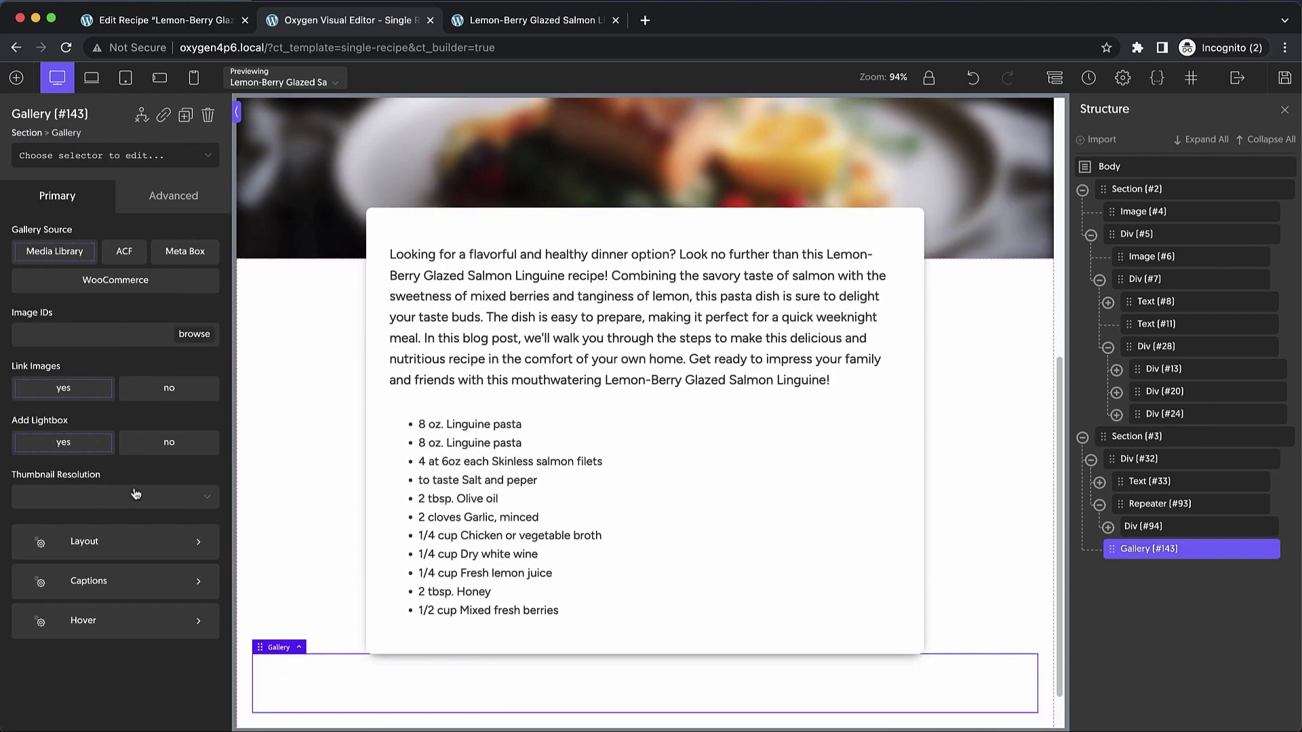
left_click(121, 540)
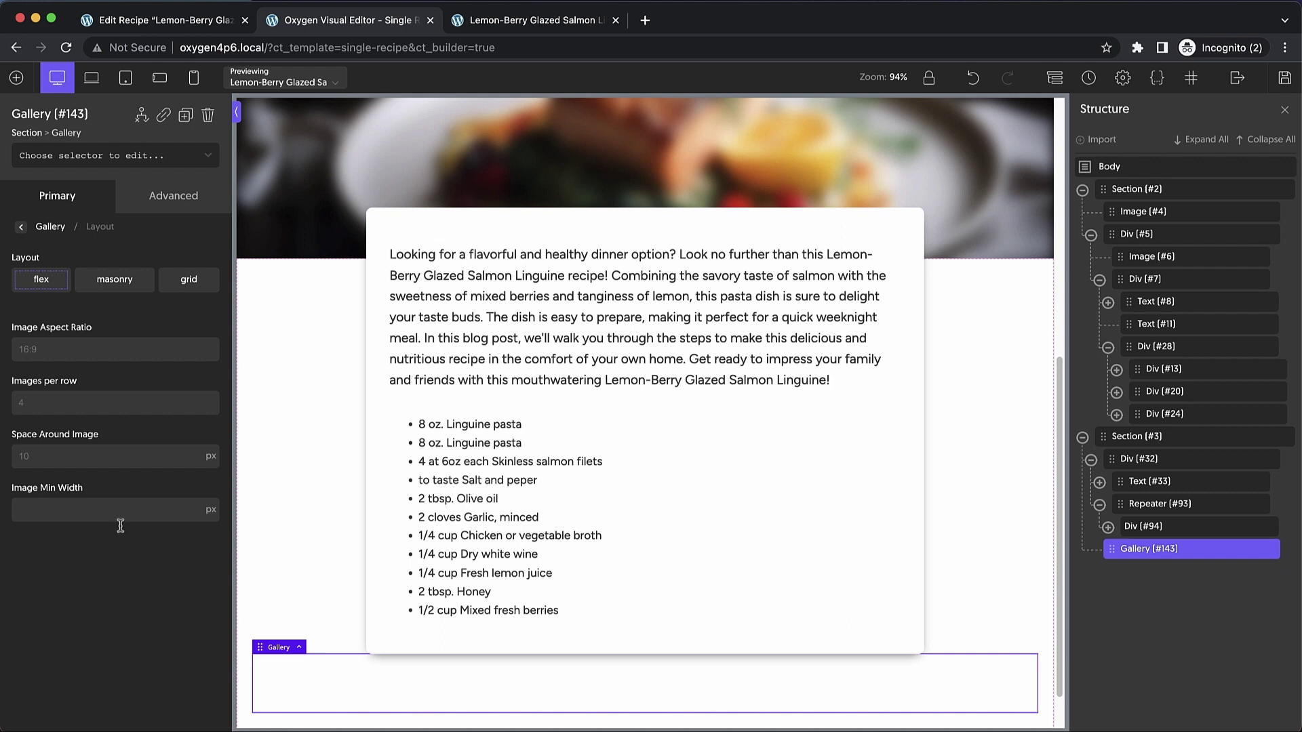
left_click(114, 279)
left_click(55, 198)
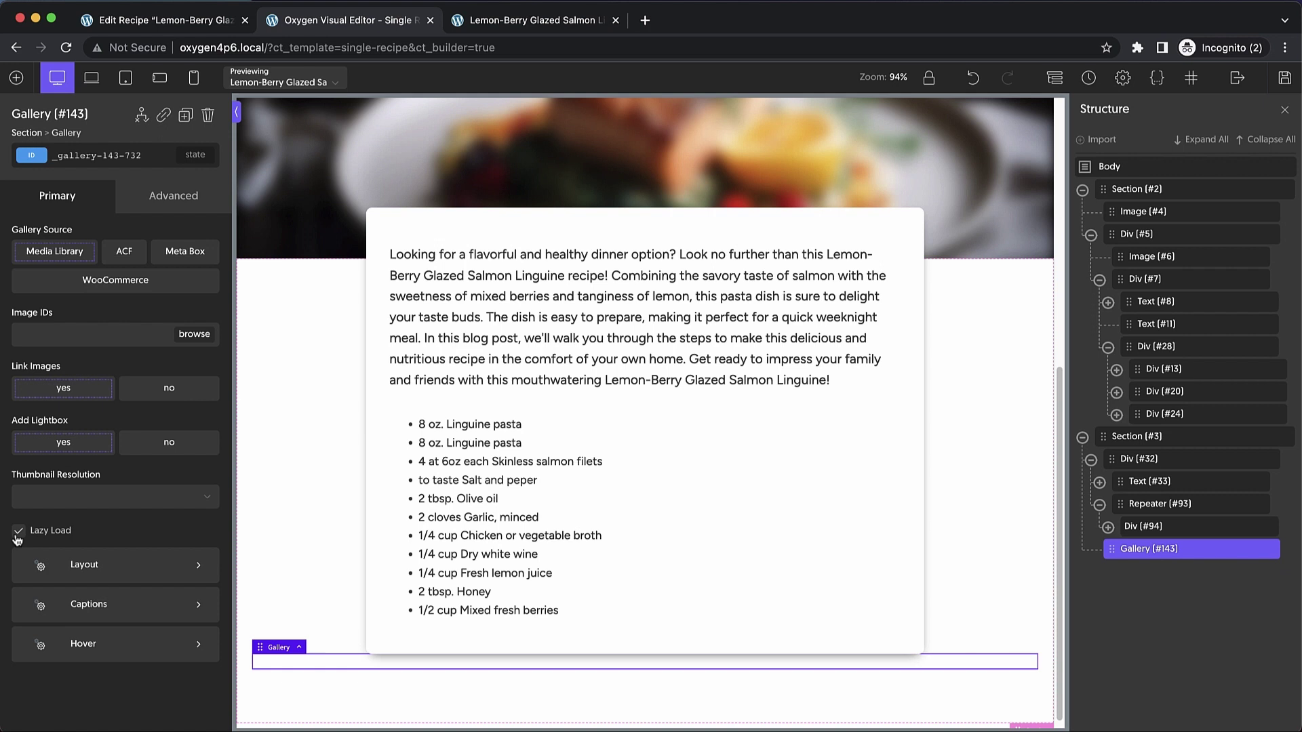
left_click(16, 78)
Step: Add a Video element, then delete both the Video (#144) and Gallery (#143) elements
type("video")
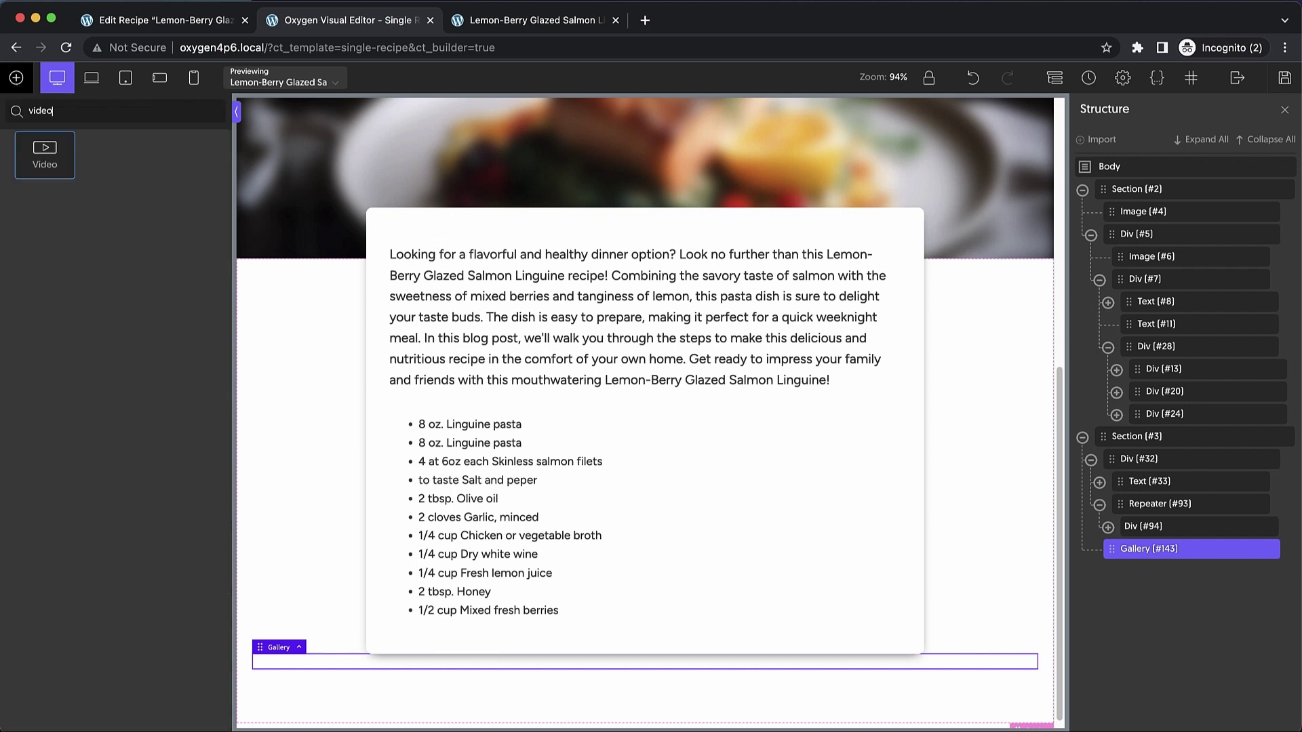
left_click(54, 153)
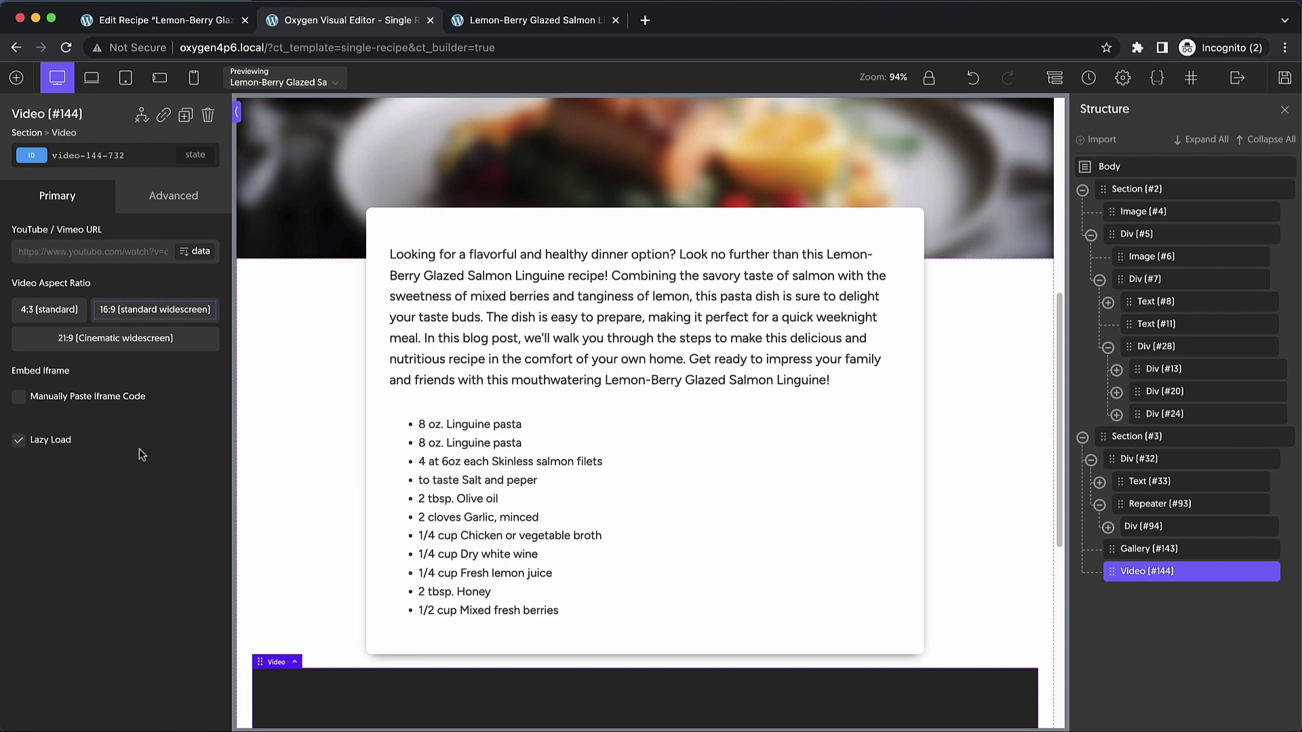
left_click(207, 117)
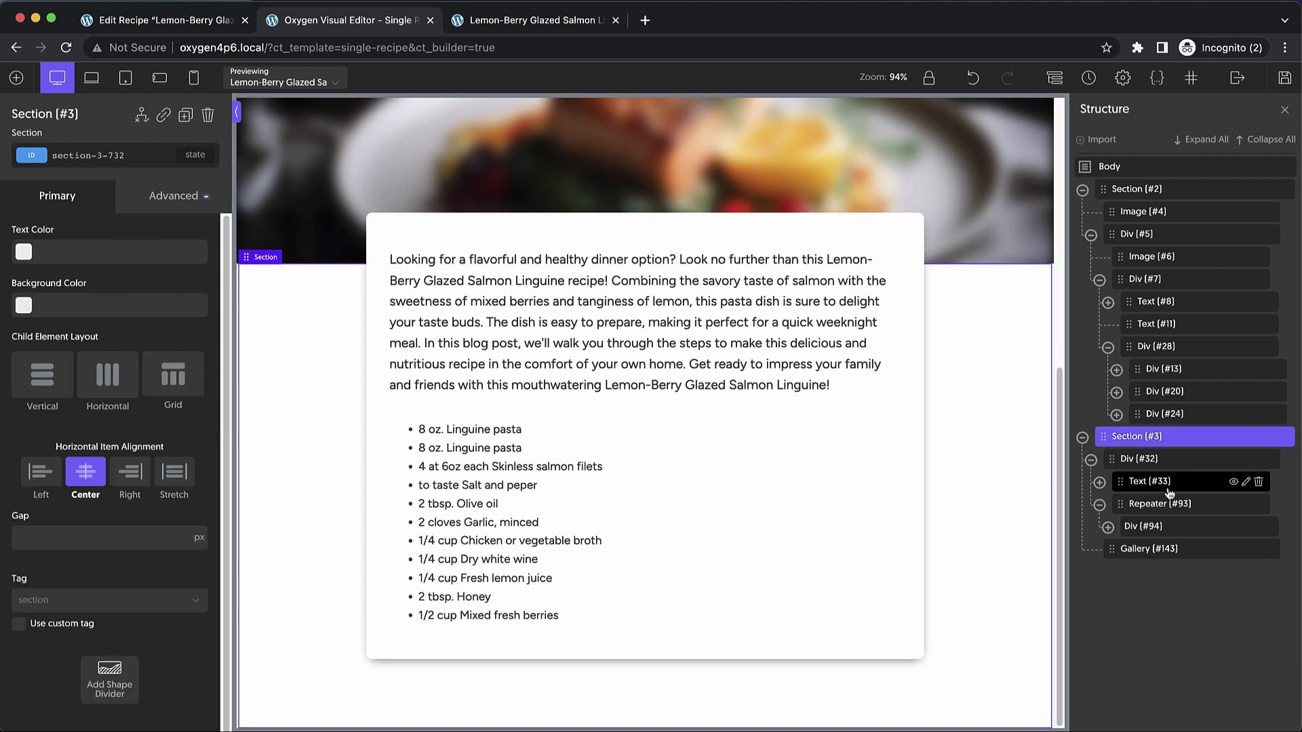
left_click(1271, 549)
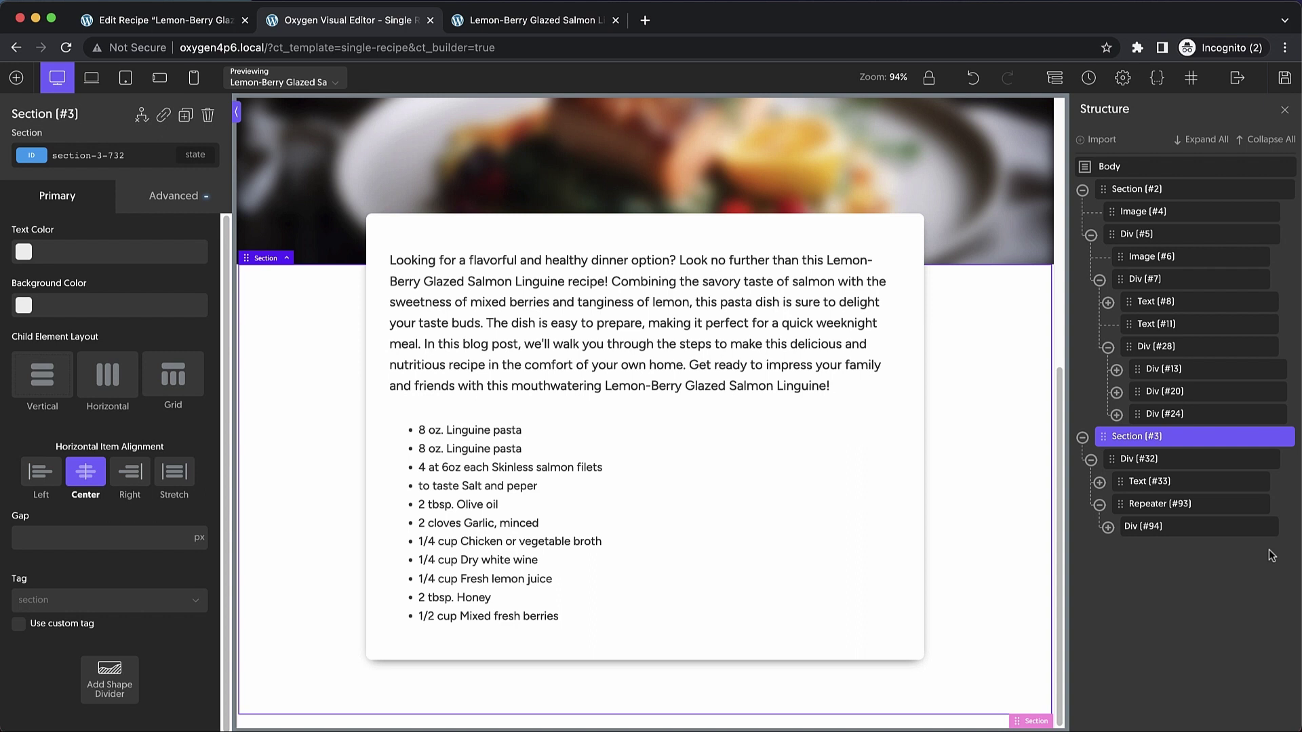
Step: Open the Previewing dropdown to list Lemon-Berry Glazed Salmon Linguine as a preview post
left_click(334, 87)
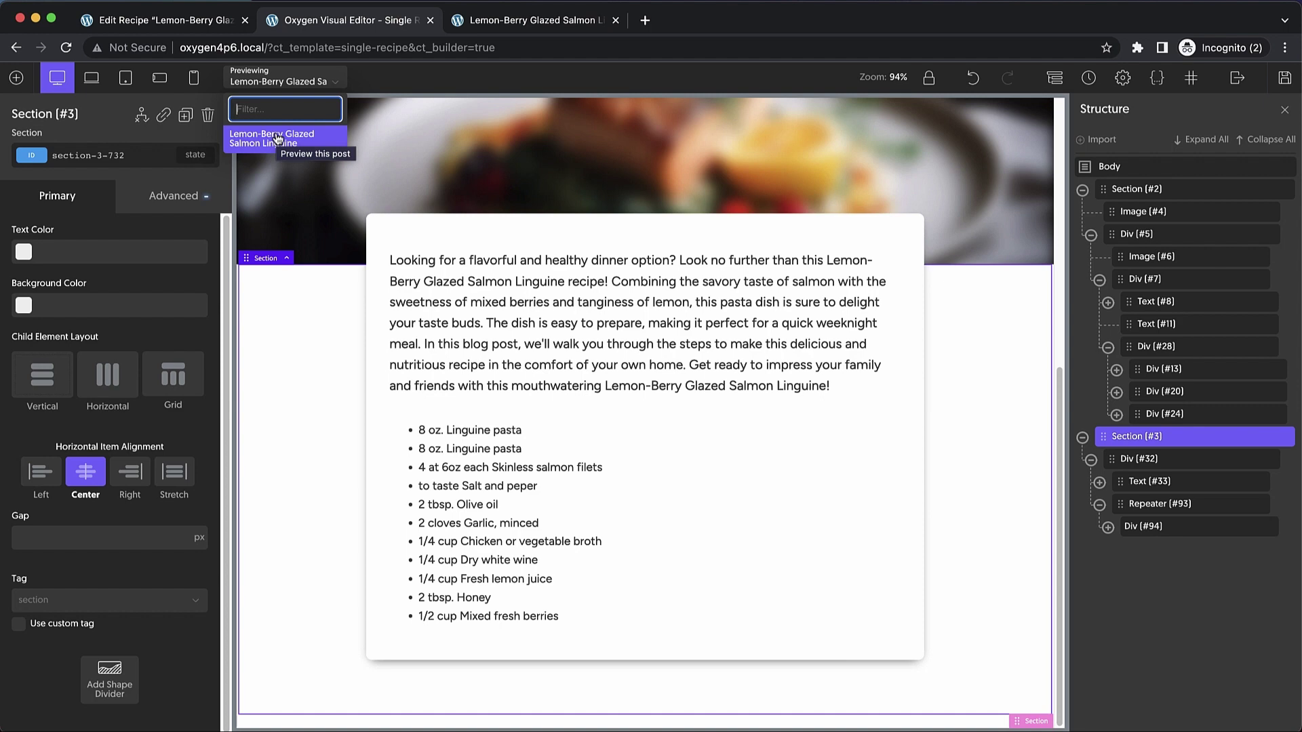
Step: Check Oxygen's General settings (Preview Dropdown Limit 100) in admin, then return to the editor
key("super+1")
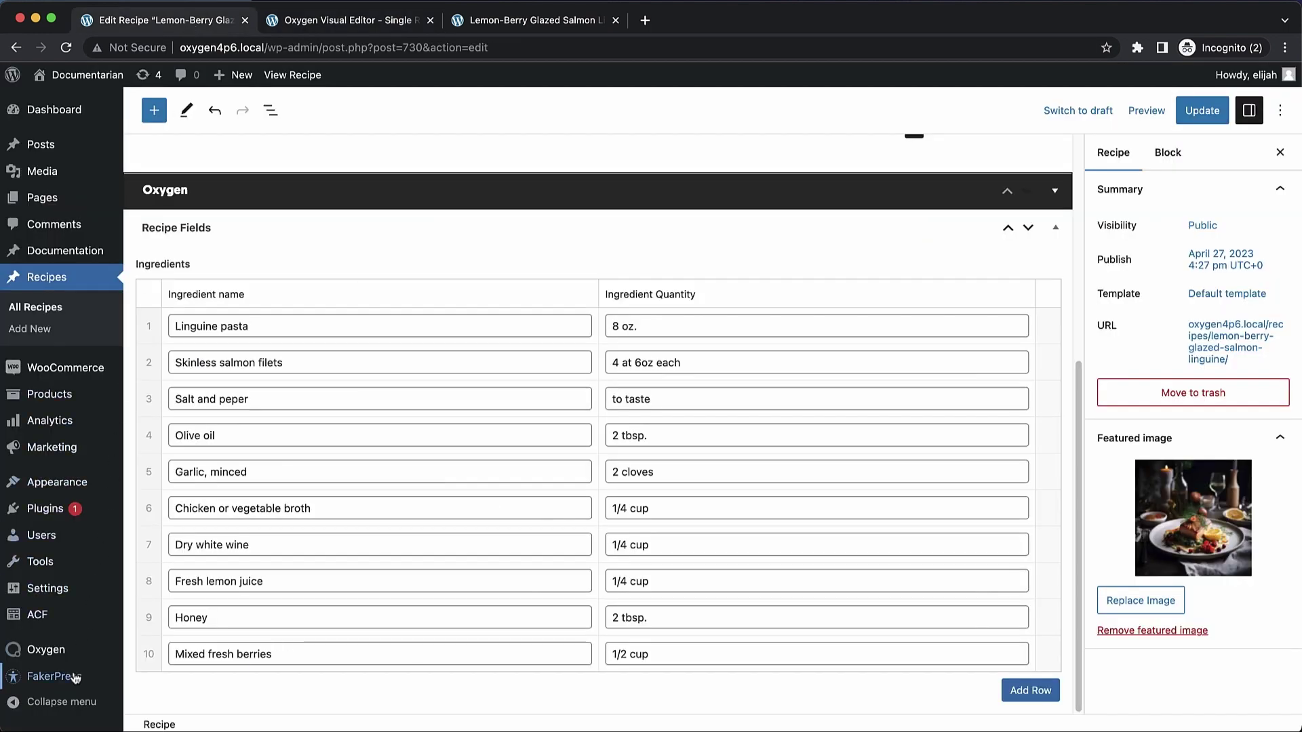
mouse_move(47, 649)
left_click(150, 659)
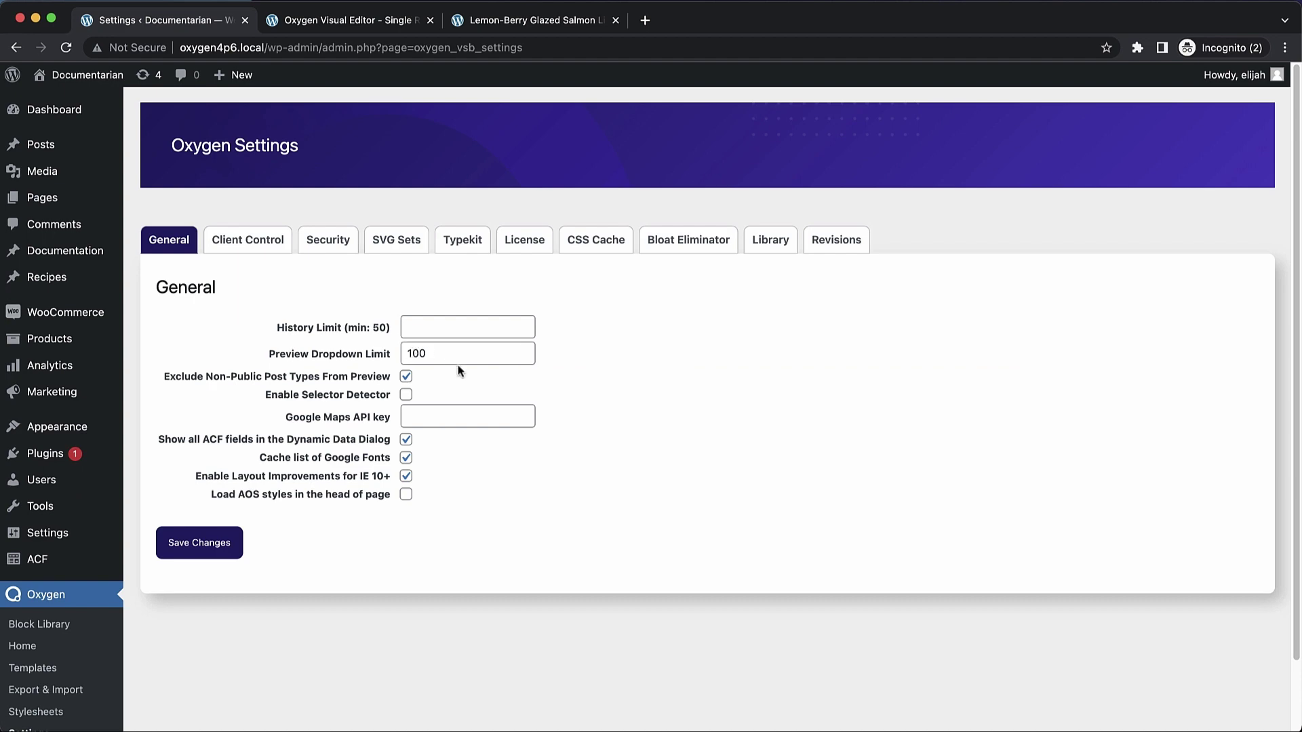
key("super+2")
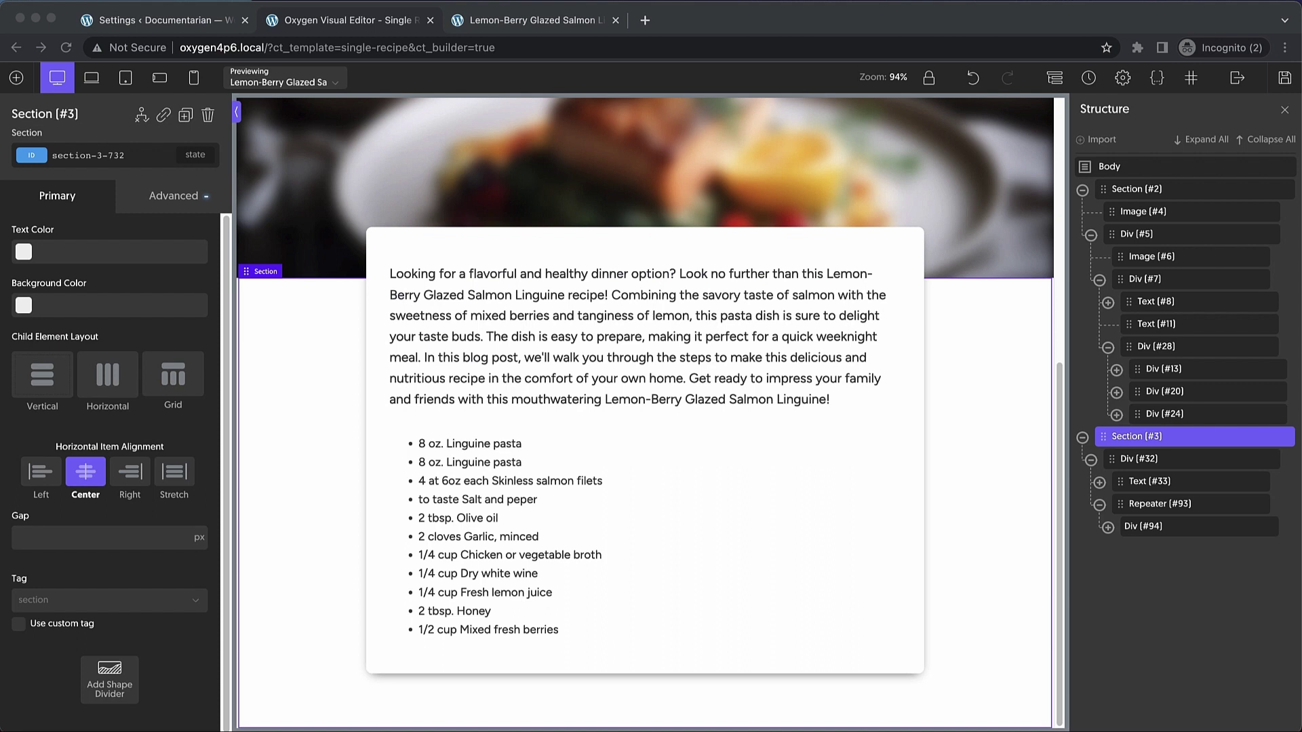